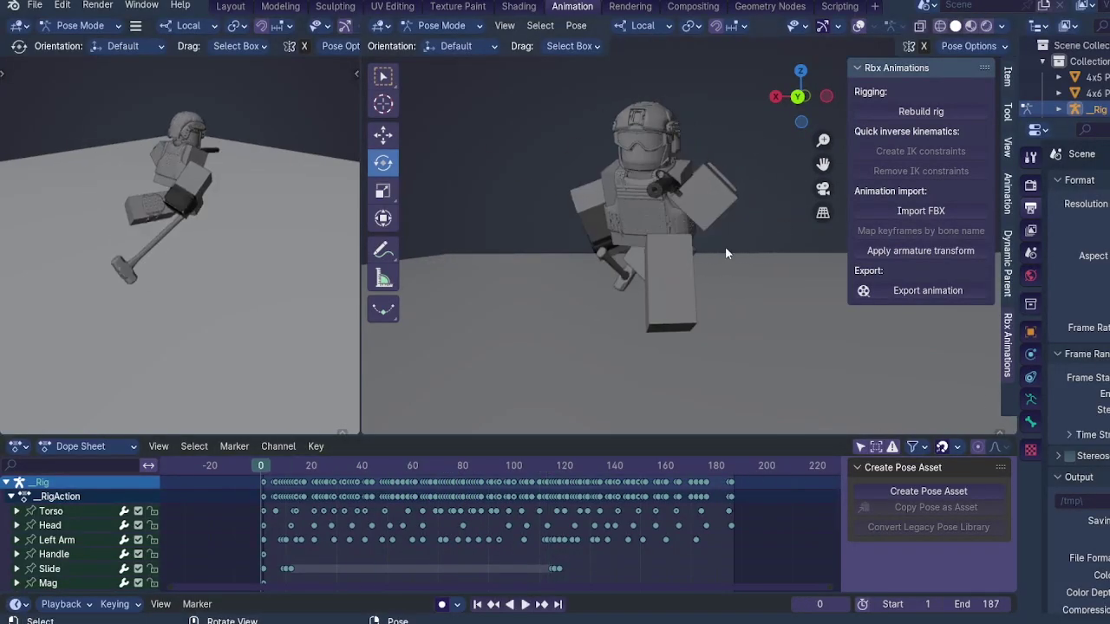
Step: Play back the rig's gun animation and view it from different angles
{"action": "key", "text": "space"}
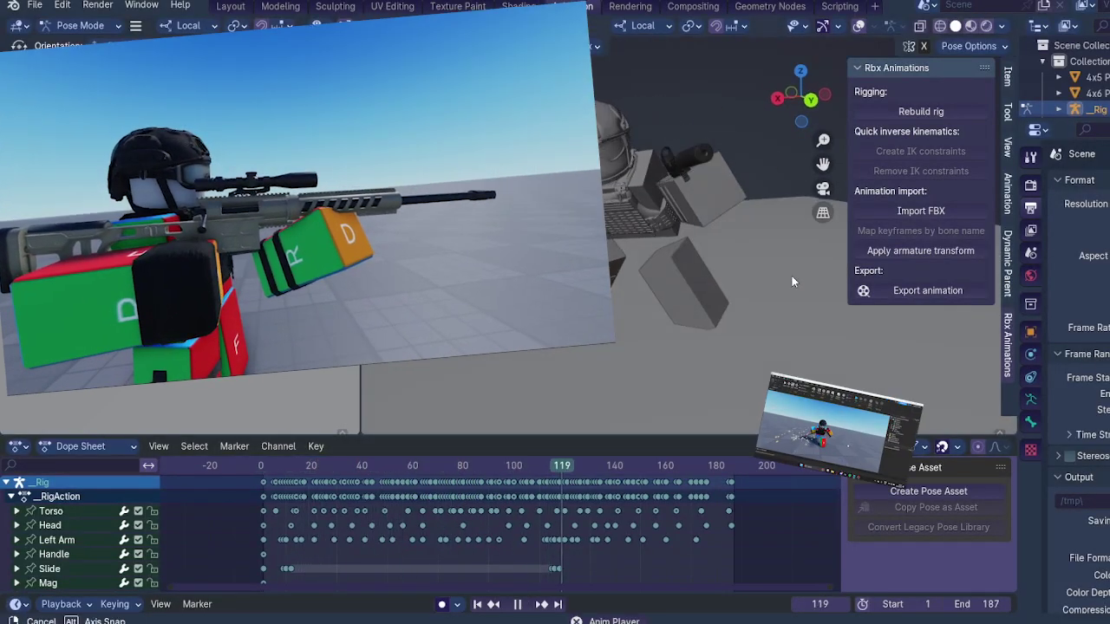
{"action": "middle_click_drag", "start_coordinate": [796, 276], "coordinate": [846, 293]}
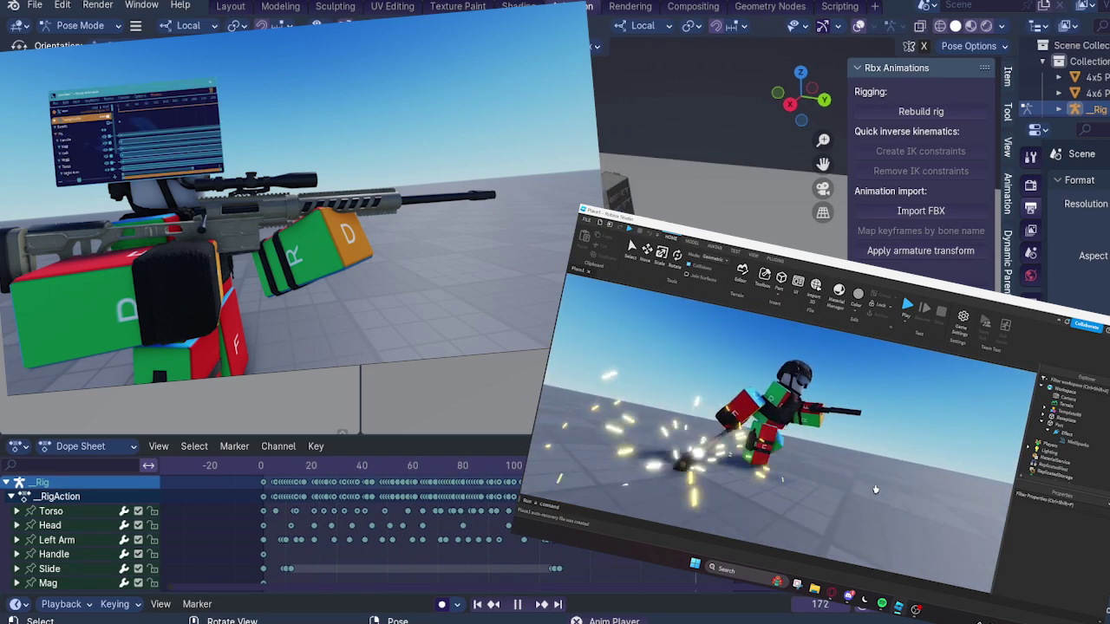
{"action": "middle_click_drag", "start_coordinate": [846, 293], "coordinate": [625, 285]}
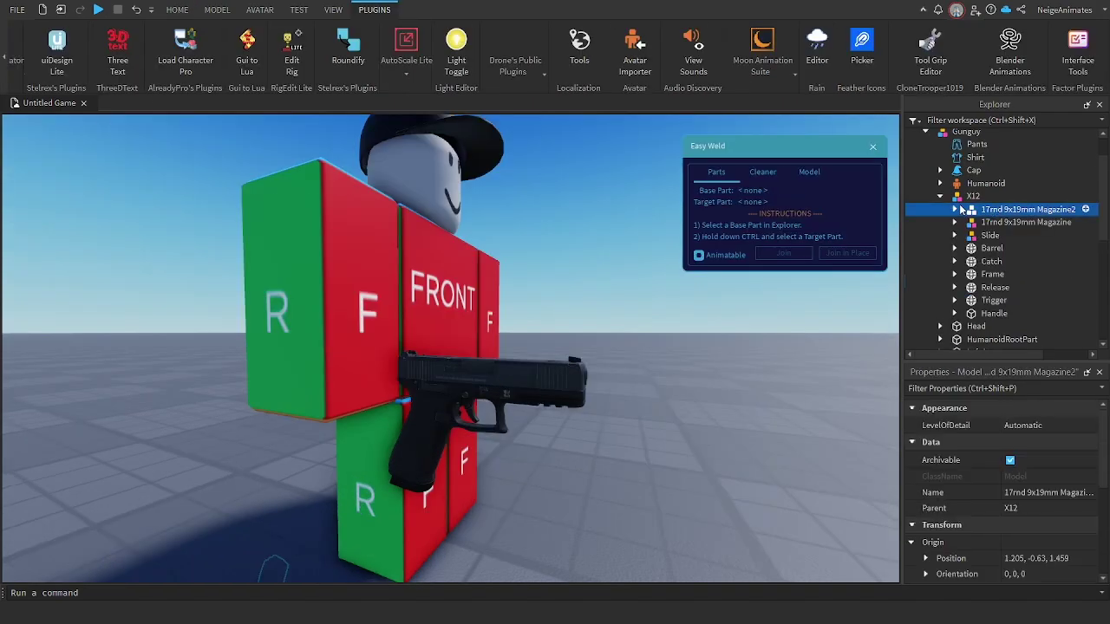
Step: Inspect the X12 pistol model inside the Gunguy character, collapse its contents and clear the selection
{"action": "left_click", "coordinate": [971, 194]}
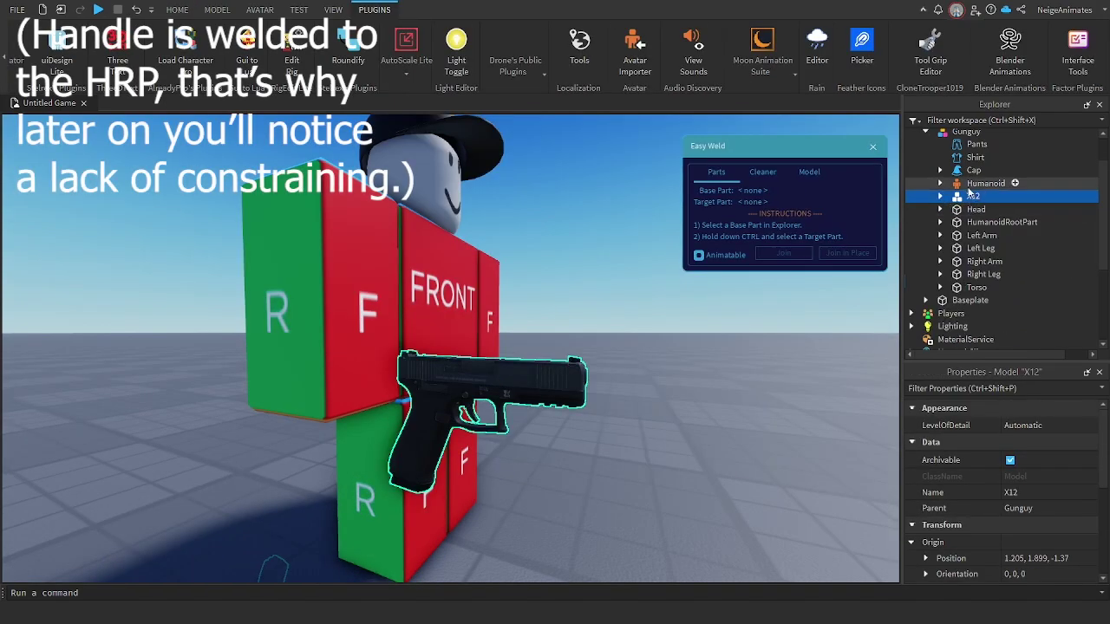
{"action": "left_click", "coordinate": [966, 184]}
{"action": "left_click", "coordinate": [962, 172]}
{"action": "scroll", "coordinate": [954, 208], "scroll_direction": "up", "scroll_amount": 2}
{"action": "left_click", "coordinate": [838, 365]}
{"action": "scroll", "coordinate": [838, 365], "scroll_direction": "down", "scroll_amount": 5}
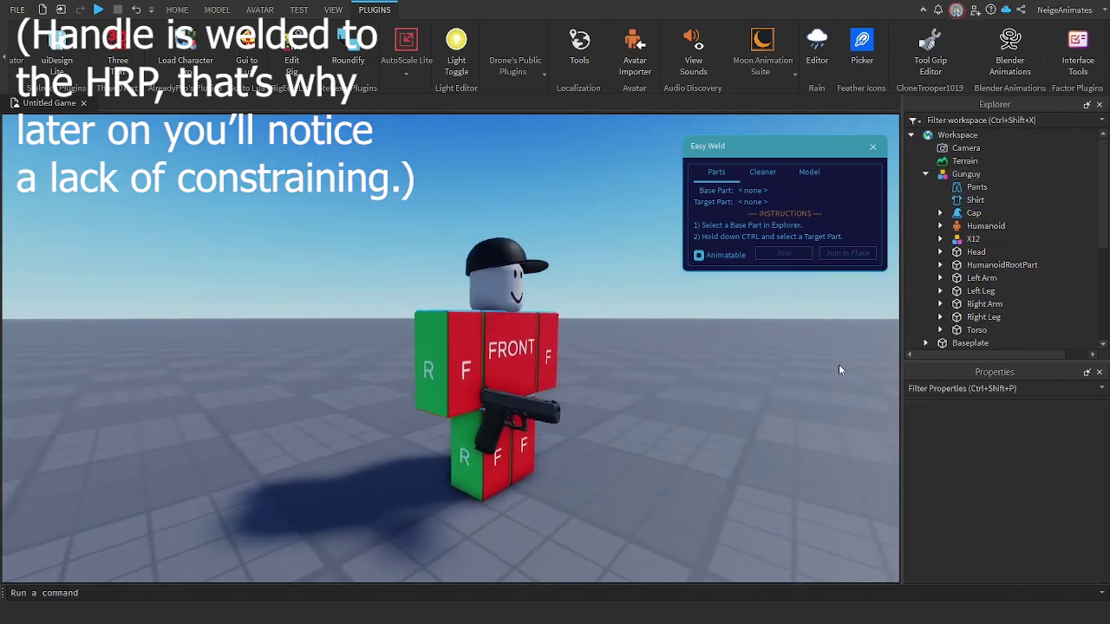
Step: Examine the Gunguy character's cap, head, torso and pistol from near and far
{"action": "scroll", "coordinate": [671, 376], "scroll_direction": "up", "scroll_amount": 4}
{"action": "scroll", "coordinate": [460, 426], "scroll_direction": "down", "scroll_amount": 4}
{"action": "scroll", "coordinate": [607, 284], "scroll_direction": "up", "scroll_amount": 4}
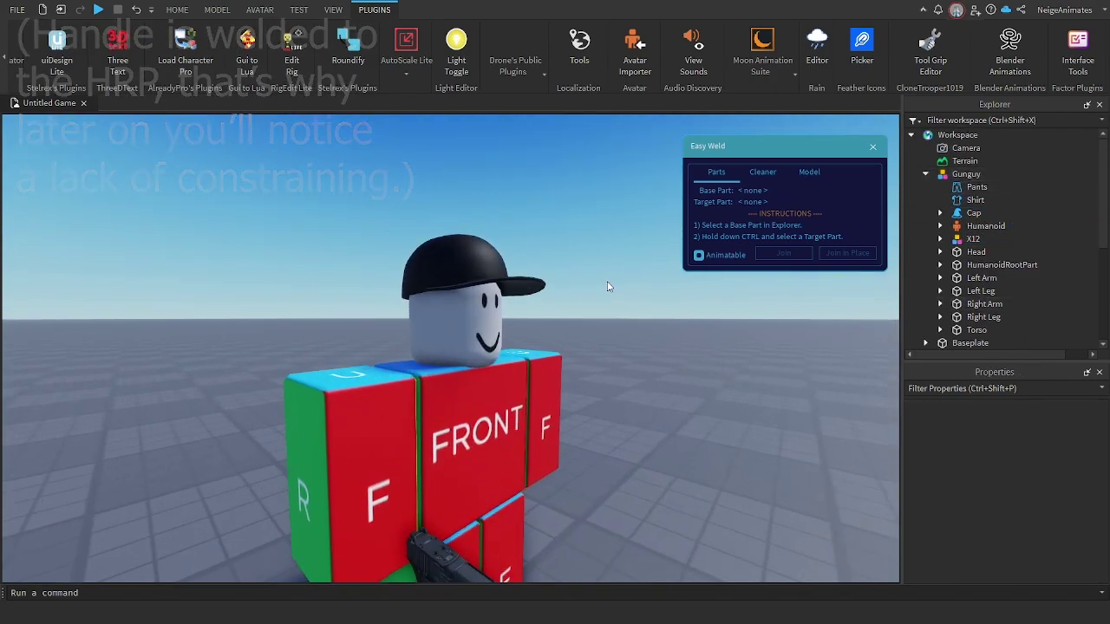
{"action": "scroll", "coordinate": [611, 282], "scroll_direction": "up", "scroll_amount": 5}
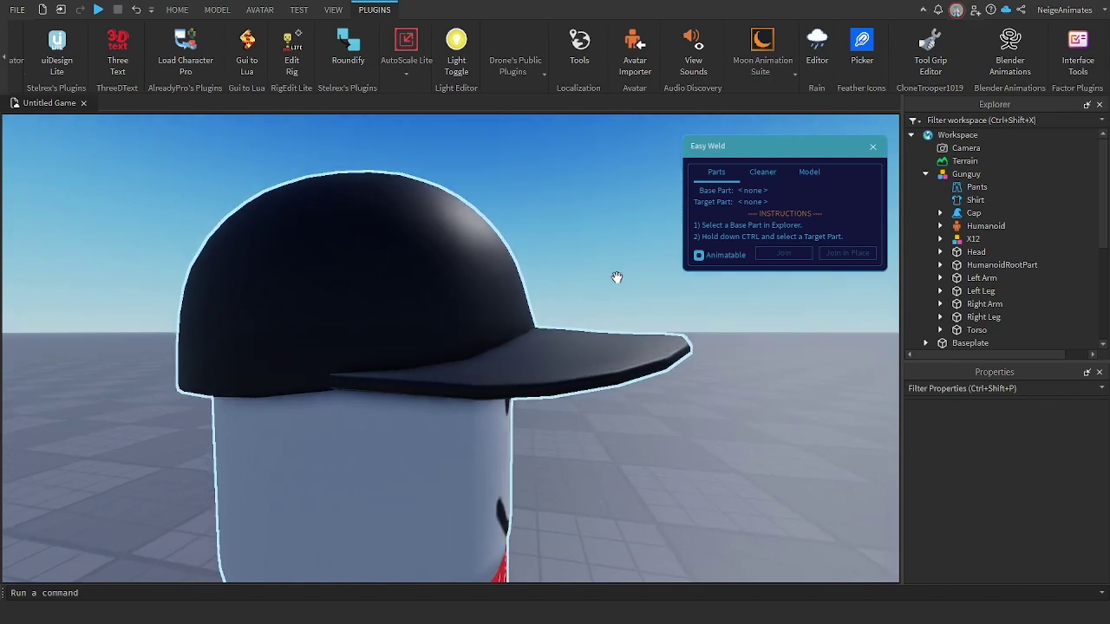
{"action": "scroll", "coordinate": [611, 284], "scroll_direction": "down", "scroll_amount": 4}
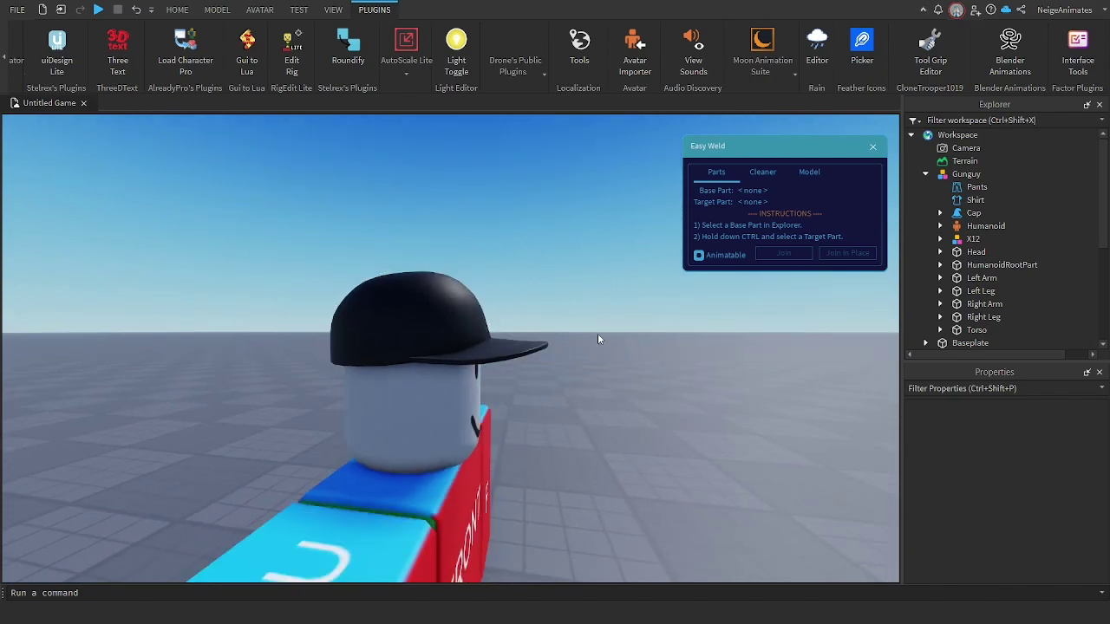
{"action": "right_click_drag", "start_coordinate": [620, 333], "coordinate": [617, 334]}
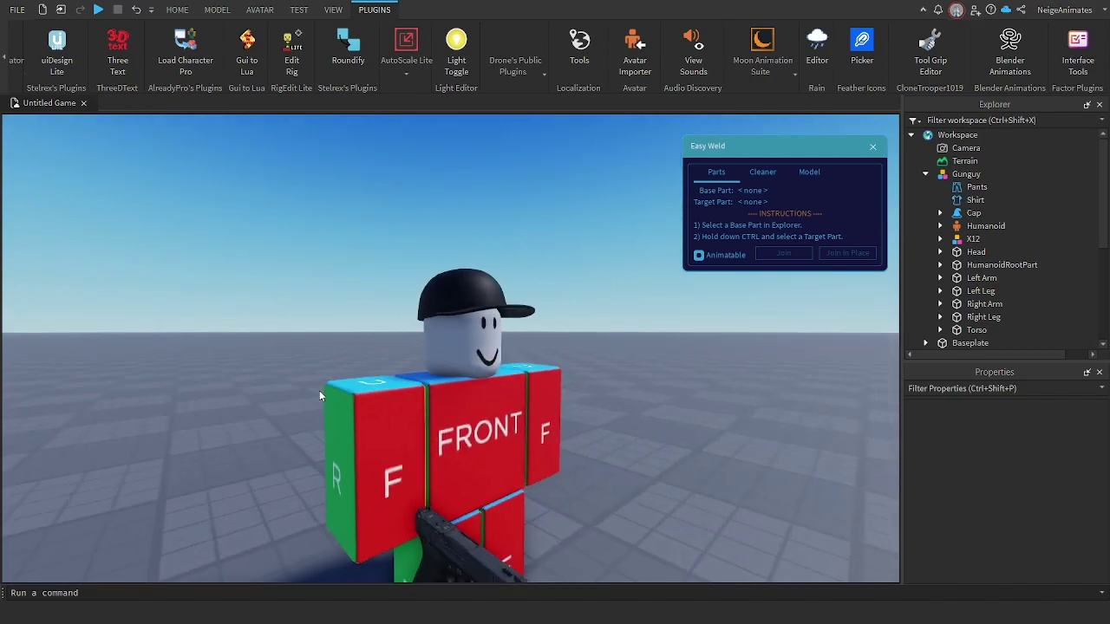
{"action": "scroll", "coordinate": [660, 373], "scroll_direction": "down", "scroll_amount": 2}
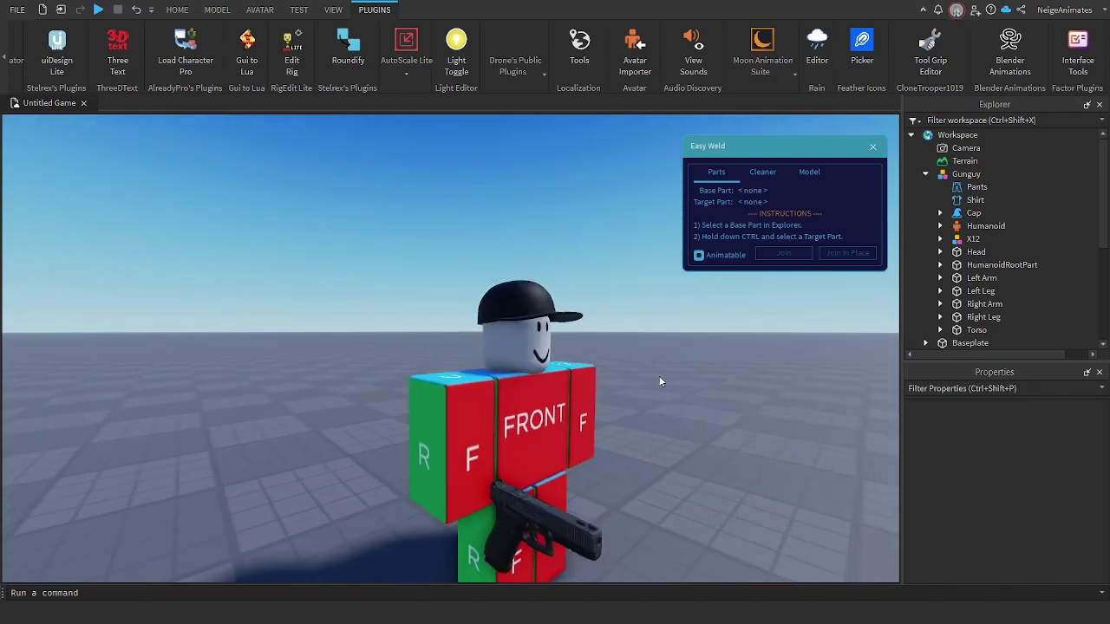
{"action": "scroll", "coordinate": [665, 334], "scroll_direction": "up", "scroll_amount": 4}
{"action": "scroll", "coordinate": [603, 333], "scroll_direction": "down", "scroll_amount": 2}
{"action": "key", "text": "e"}
{"action": "right_click_drag", "start_coordinate": [567, 324], "coordinate": [595, 324]}
{"action": "key", "text": "w"}
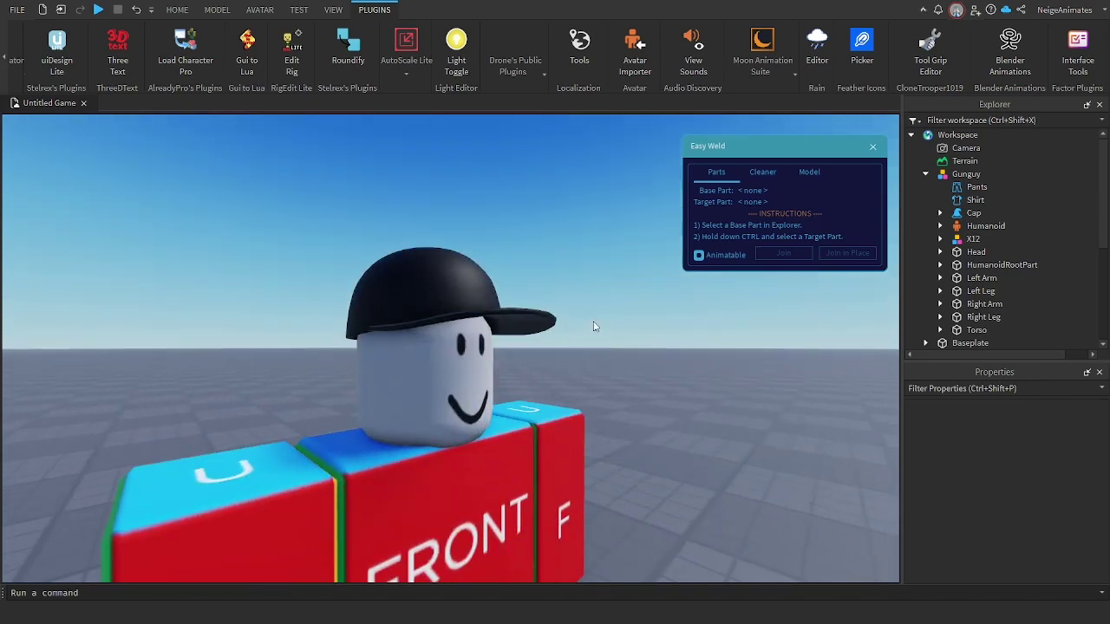
{"action": "key", "text": "q"}
{"action": "key", "text": "s"}
{"action": "key", "text": "e"}
{"action": "key", "text": "w"}
{"action": "key", "text": "s"}
{"action": "key", "text": "q"}
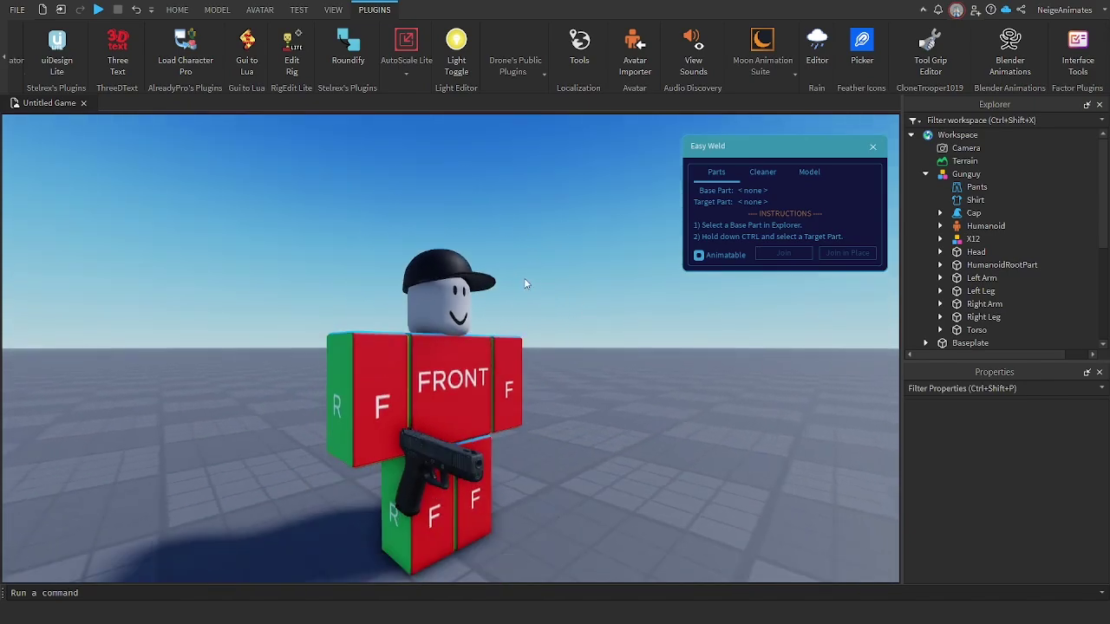
{"action": "key", "text": "w"}
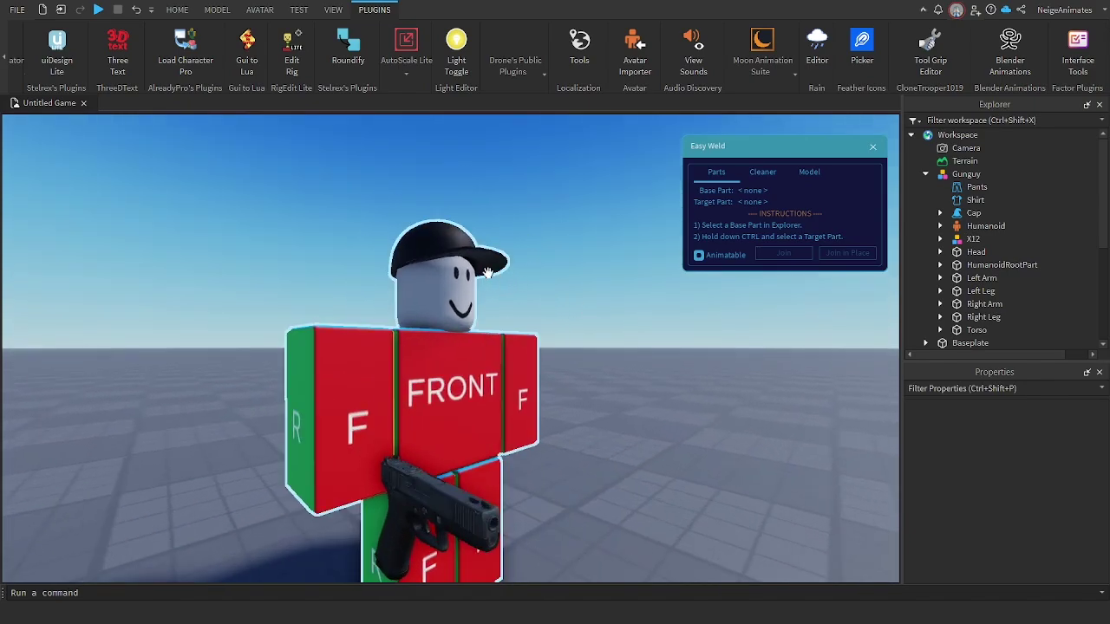
Step: Close the Easy Weld window and delete the face decal from Gunguy's Head
{"action": "left_click", "coordinate": [872, 147]}
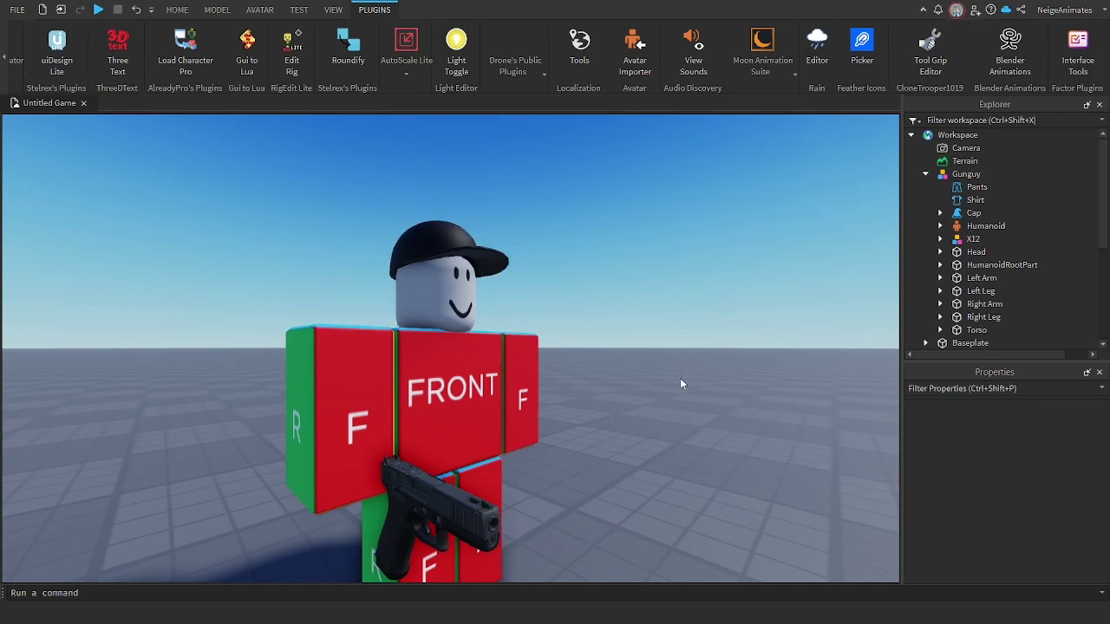
{"action": "right_click_drag", "start_coordinate": [680, 380], "coordinate": [688, 370]}
{"action": "scroll", "coordinate": [690, 376], "scroll_direction": "down", "scroll_amount": 3}
{"action": "left_click", "coordinate": [926, 174]}
{"action": "left_click", "coordinate": [925, 174]}
{"action": "left_click", "coordinate": [940, 251]}
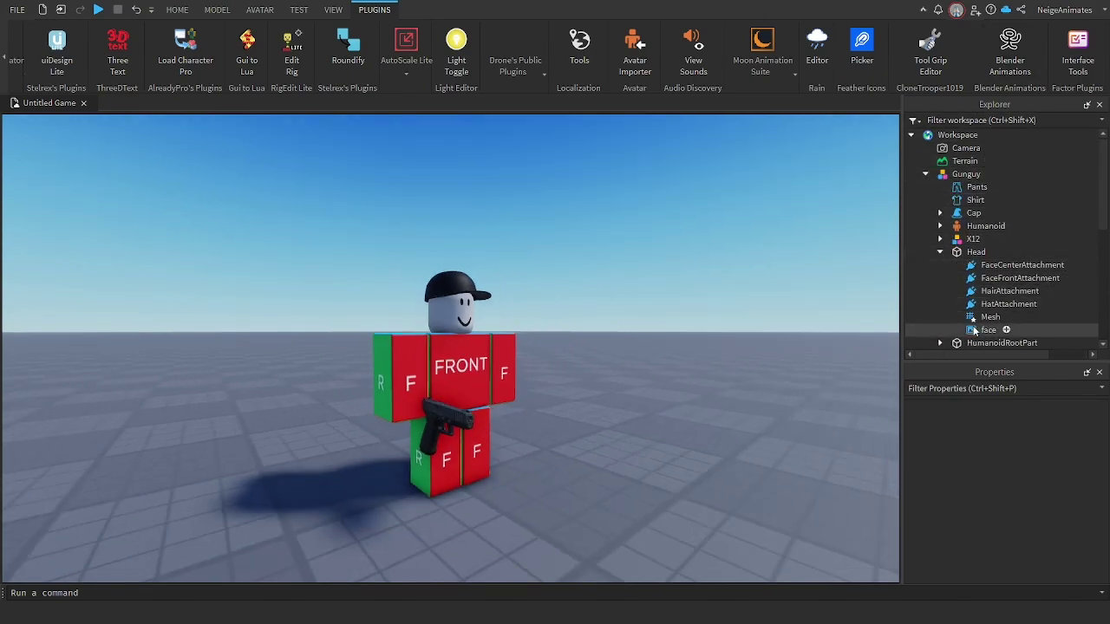
{"action": "left_click", "coordinate": [980, 330]}
{"action": "key", "text": "Delete"}
Step: Review the objects nested under Gunguy's Head, X12, HumanoidRootPart and Torso
{"action": "left_click", "coordinate": [967, 252]}
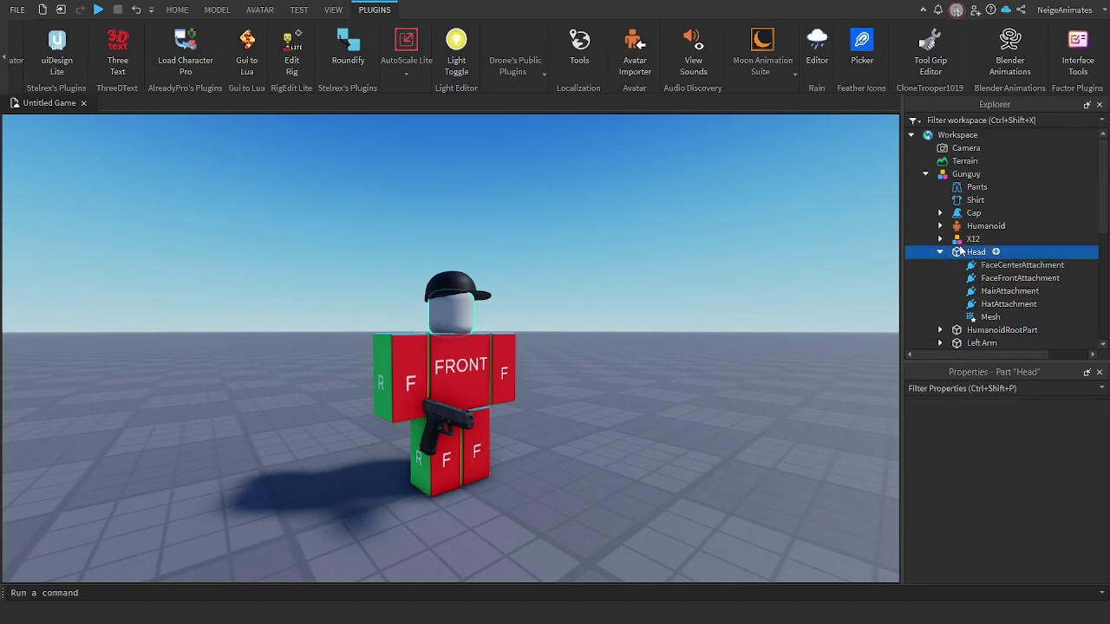
{"action": "left_click", "coordinate": [940, 240]}
{"action": "left_click", "coordinate": [940, 238]}
{"action": "left_click", "coordinate": [939, 251]}
{"action": "left_click", "coordinate": [939, 264]}
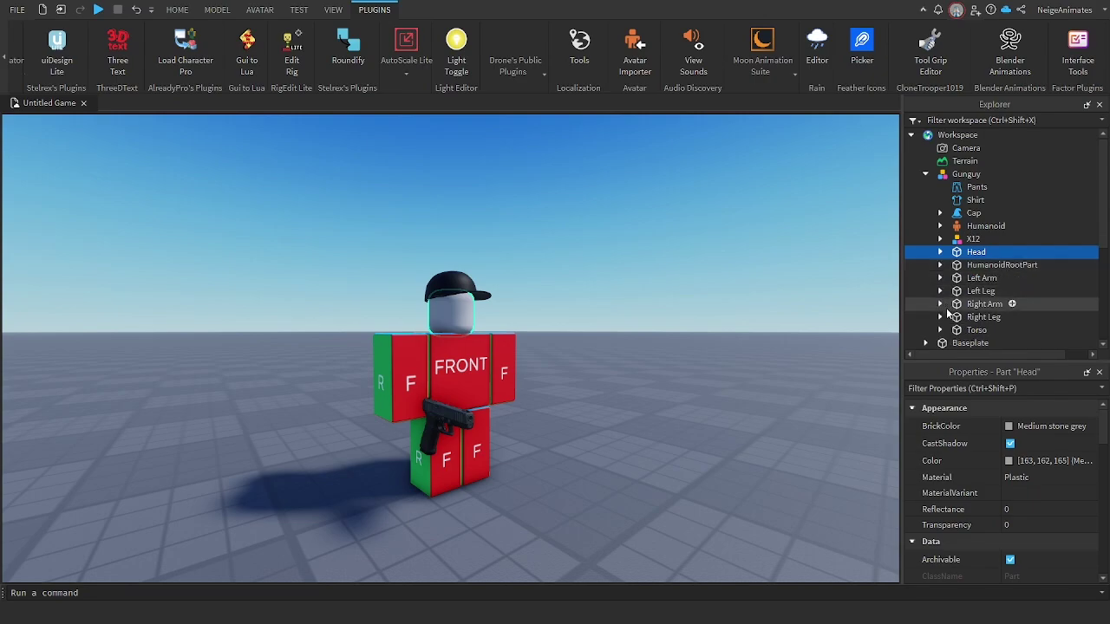
{"action": "left_click", "coordinate": [940, 265]}
{"action": "left_click", "coordinate": [939, 330]}
{"action": "scroll", "coordinate": [964, 314], "scroll_direction": "down", "scroll_amount": 4}
{"action": "scroll", "coordinate": [964, 314], "scroll_direction": "down", "scroll_amount": 3}
{"action": "scroll", "coordinate": [967, 299], "scroll_direction": "up", "scroll_amount": 4}
{"action": "left_click", "coordinate": [939, 182]}
{"action": "scroll", "coordinate": [941, 196], "scroll_direction": "up", "scroll_amount": 5}
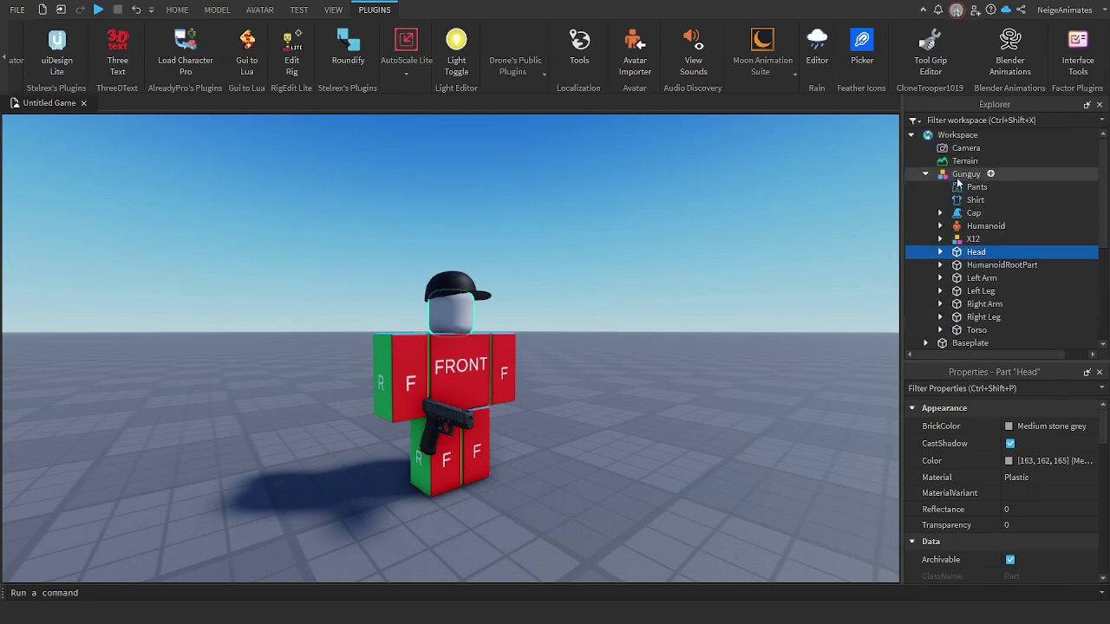
{"action": "left_click", "coordinate": [962, 174]}
{"action": "left_click", "coordinate": [925, 174]}
{"action": "key", "text": "F2"}
{"action": "left_click", "coordinate": [962, 177]}
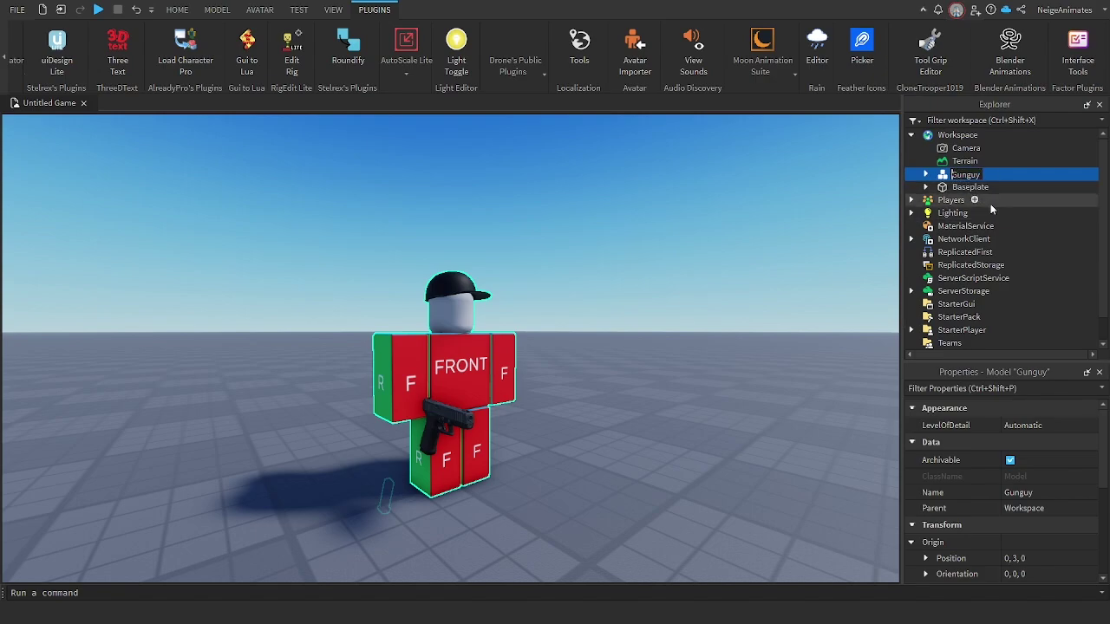
{"action": "type", "text": "_"}
{"action": "key", "text": "BackSpace"}
{"action": "type", "text": "223"}
{"action": "key", "text": "BackSpace"}
{"action": "key", "text": "BackSpace"}
{"action": "key", "text": "BackSpace"}
{"action": "key", "text": "Return"}
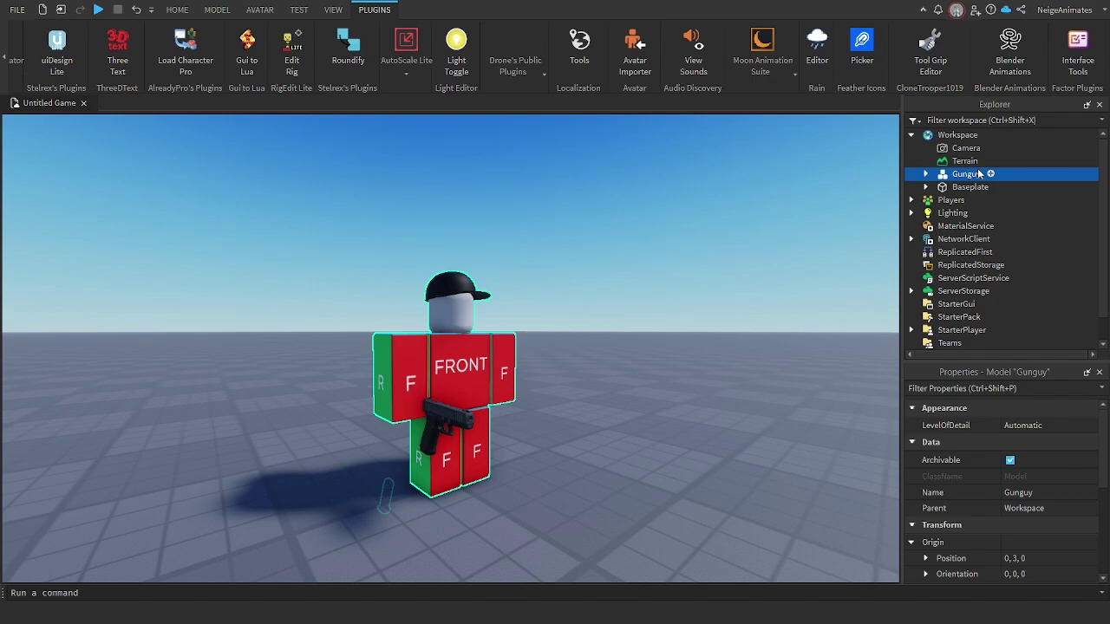
Step: Launch the Blender Animations plugin and load the Gunguy model as its rig
{"action": "left_click", "coordinate": [1009, 52]}
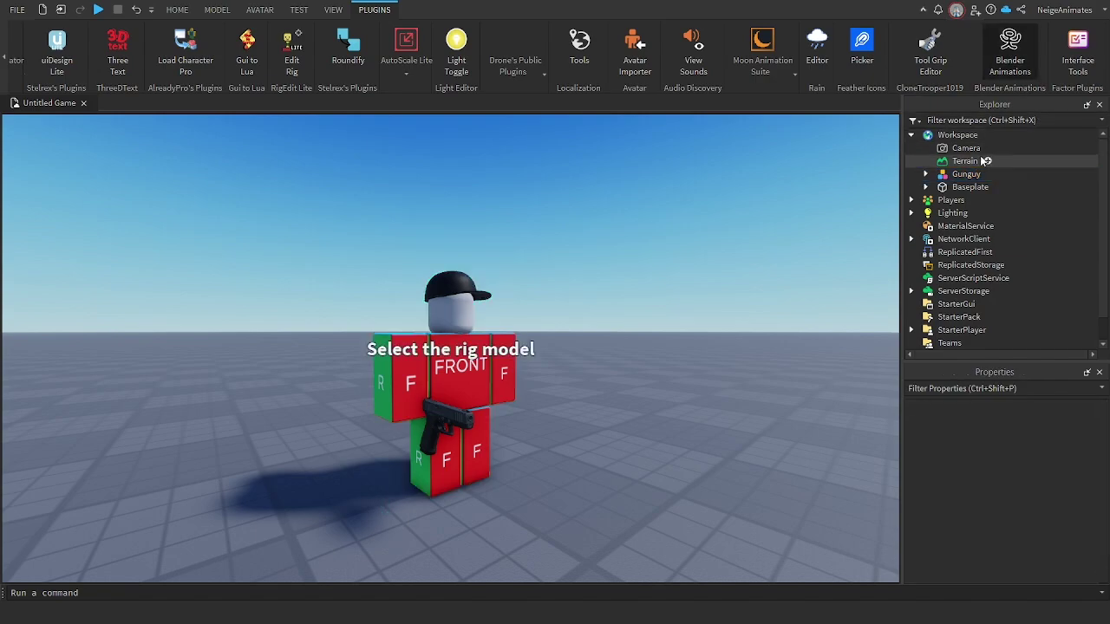
{"action": "left_click", "coordinate": [964, 175]}
{"action": "left_click", "coordinate": [1001, 56]}
{"action": "left_click", "coordinate": [950, 175]}
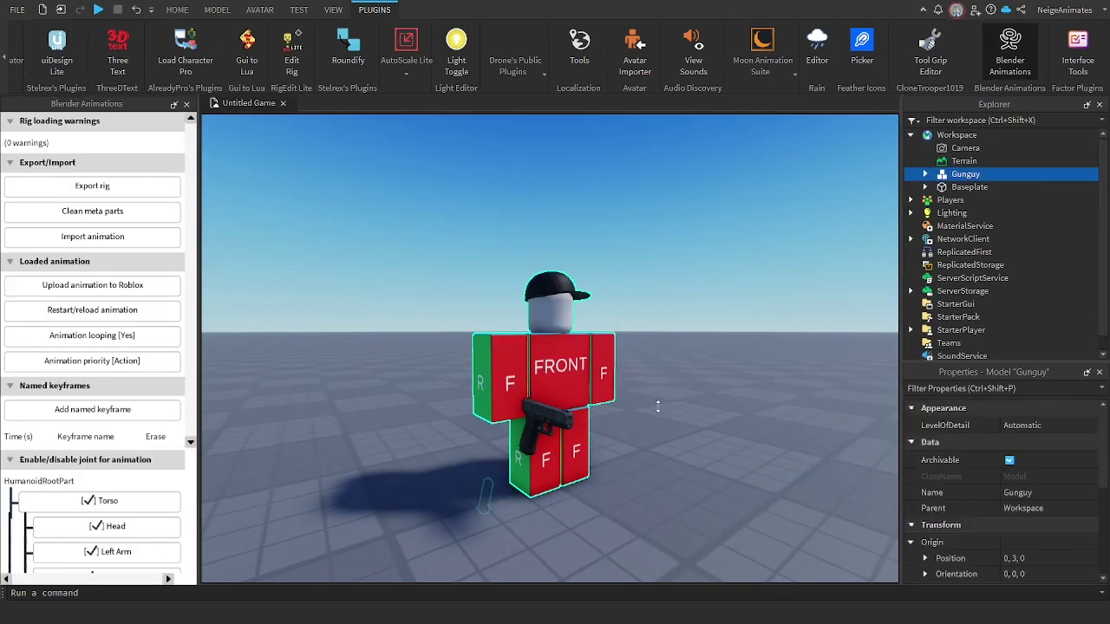
Step: Export the Gunguy rig with the Blender Animations plugin
{"action": "right_click_drag", "start_coordinate": [466, 257], "coordinate": [465, 259]}
{"action": "key", "text": "e"}
{"action": "key", "text": "q"}
{"action": "scroll", "coordinate": [483, 264], "scroll_direction": "up", "scroll_amount": 5}
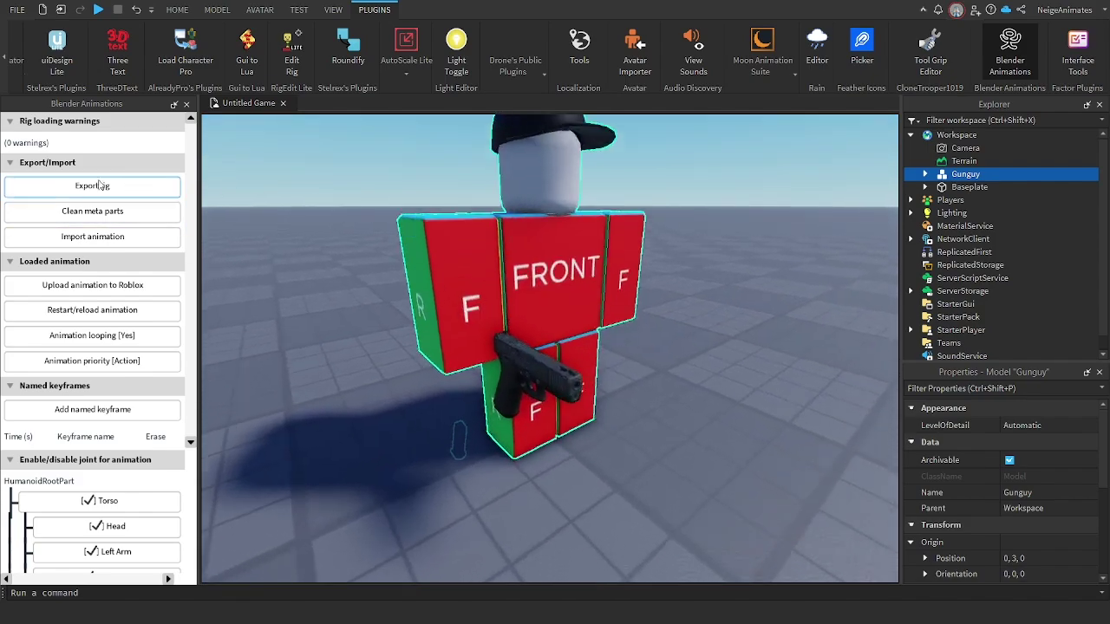
{"action": "left_click", "coordinate": [99, 189]}
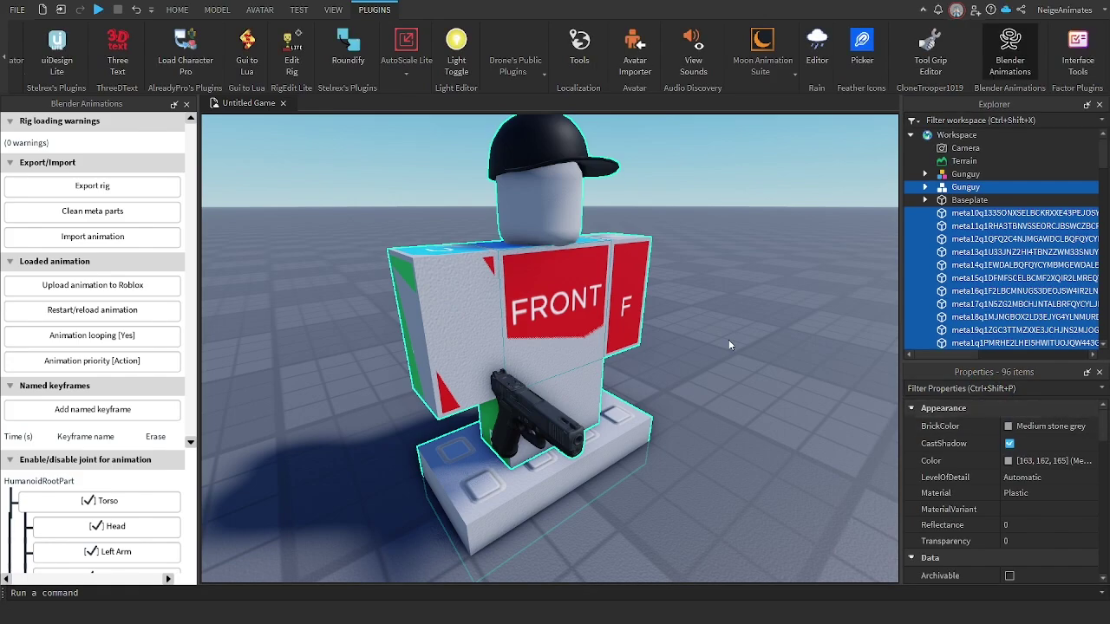
Step: Clean the meta parts out of the workspace after the export and close the Blender Animations plugin
{"action": "right_click_drag", "start_coordinate": [728, 339], "coordinate": [730, 343]}
{"action": "scroll", "coordinate": [729, 339], "scroll_direction": "down", "scroll_amount": 3}
{"action": "scroll", "coordinate": [728, 338], "scroll_direction": "up", "scroll_amount": 4}
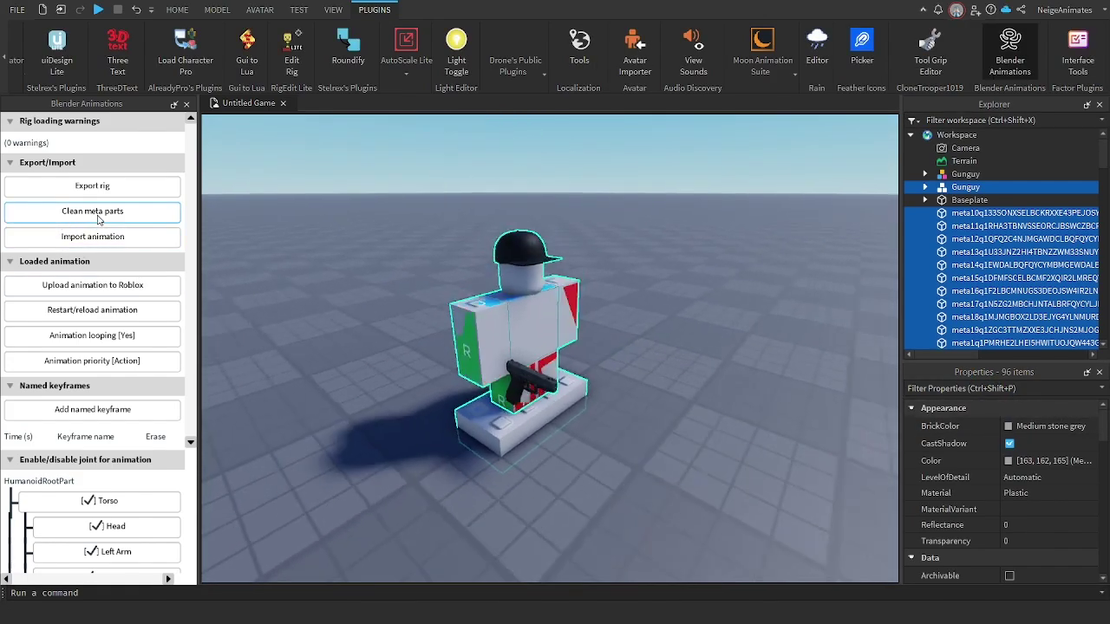
{"action": "left_click", "coordinate": [100, 211]}
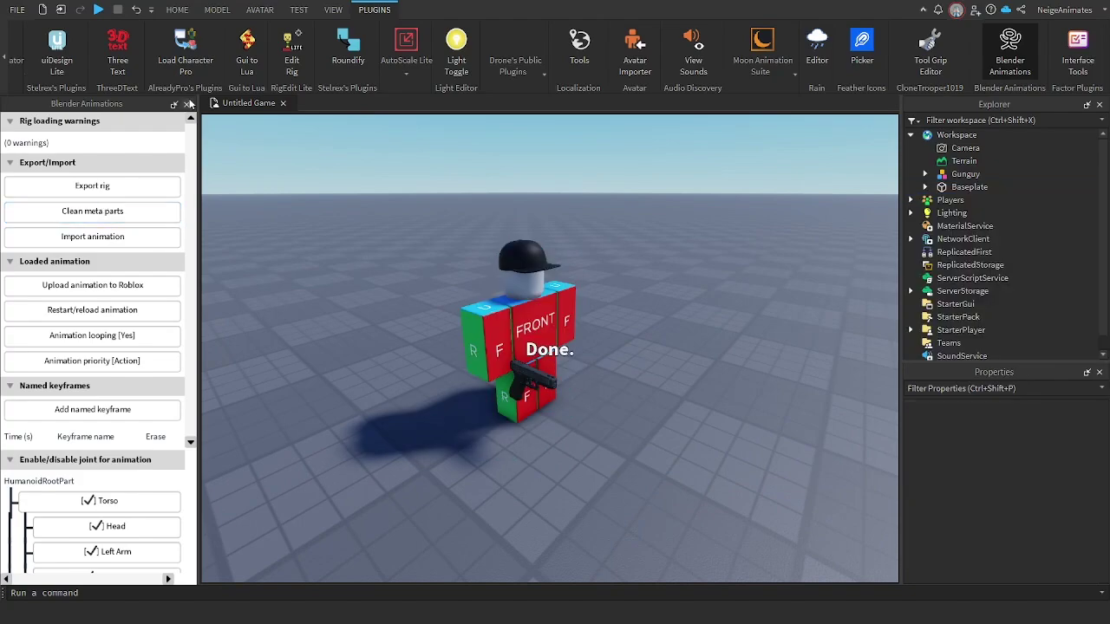
{"action": "left_click", "coordinate": [188, 104]}
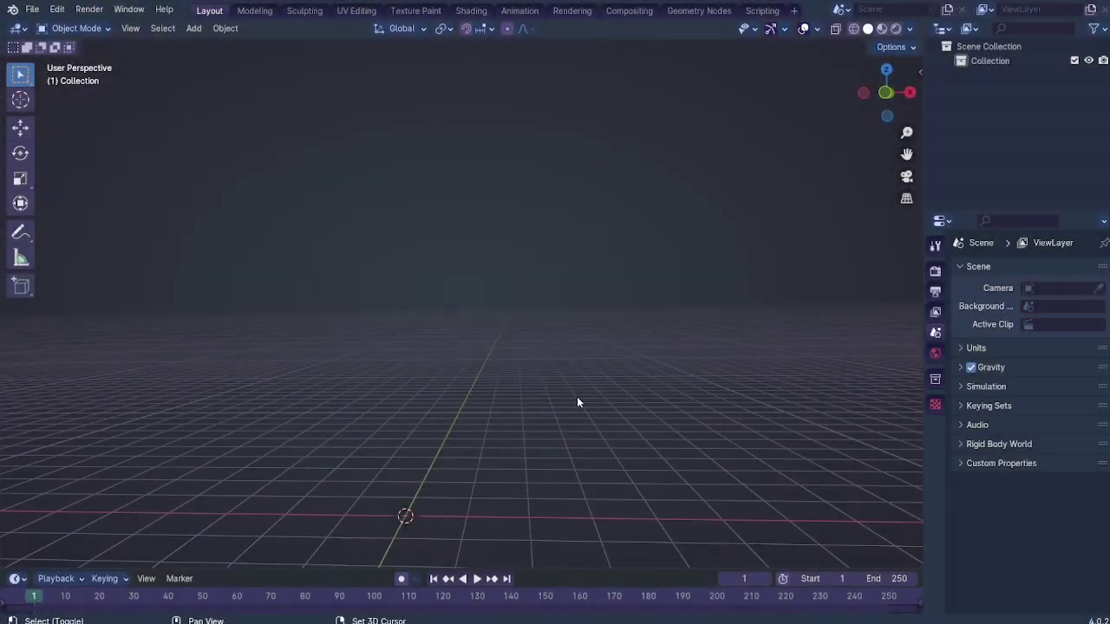
Step: Switch to Blender and import the exported rig model into the empty scene
{"action": "middle_click_drag", "start_coordinate": [576, 396], "coordinate": [518, 364]}
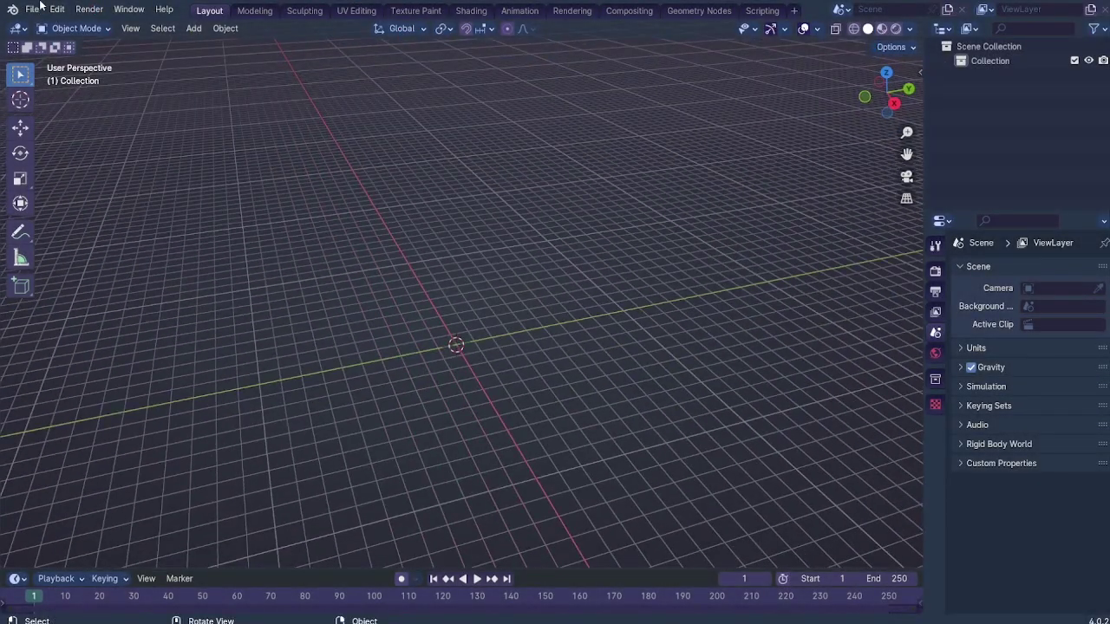
{"action": "left_click", "coordinate": [39, 8]}
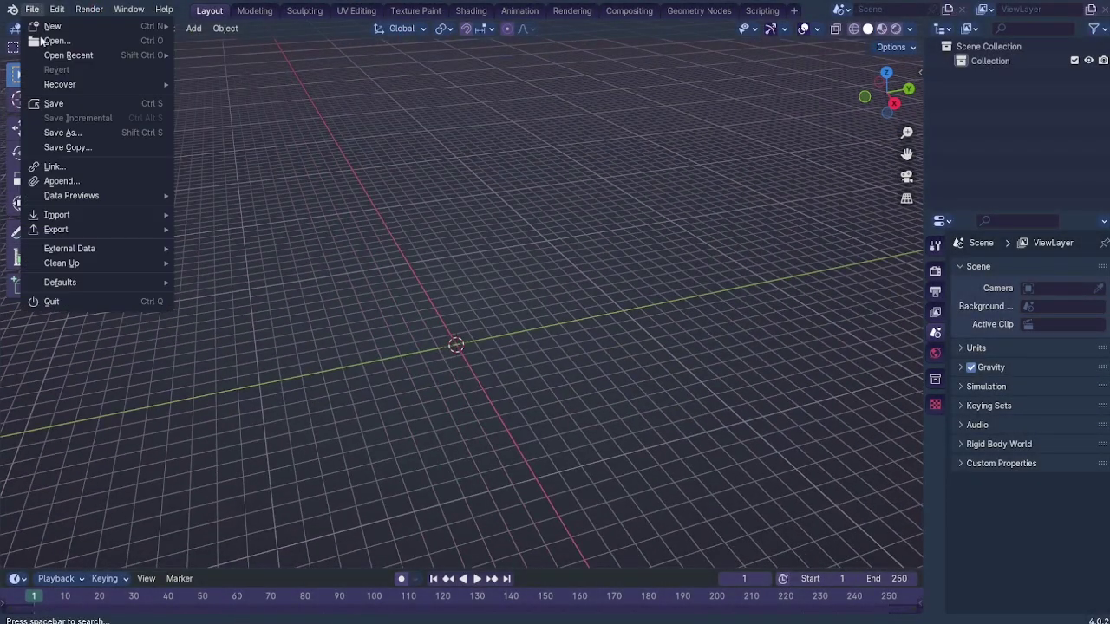
{"action": "mouse_move", "coordinate": [78, 217]}
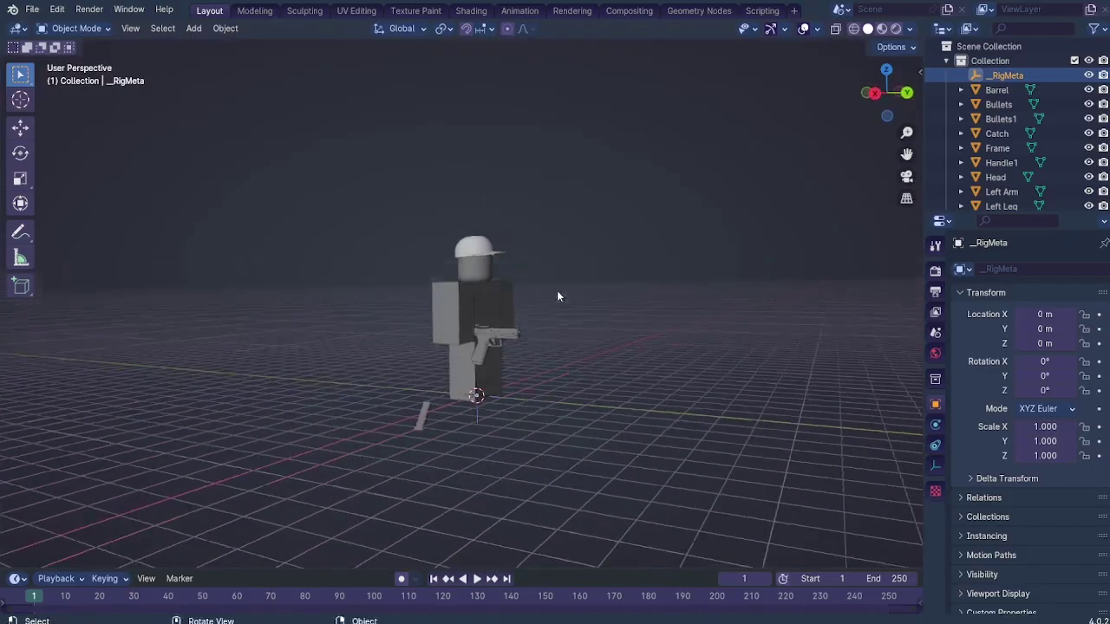
Step: Rebuild the imported rig with the Rbx Animations add-on, using Local Y-axis aligned bones as the rigging type
{"action": "scroll", "coordinate": [556, 290], "scroll_direction": "up", "scroll_amount": 5}
{"action": "middle_click_drag", "start_coordinate": [450, 282], "coordinate": [568, 250]}
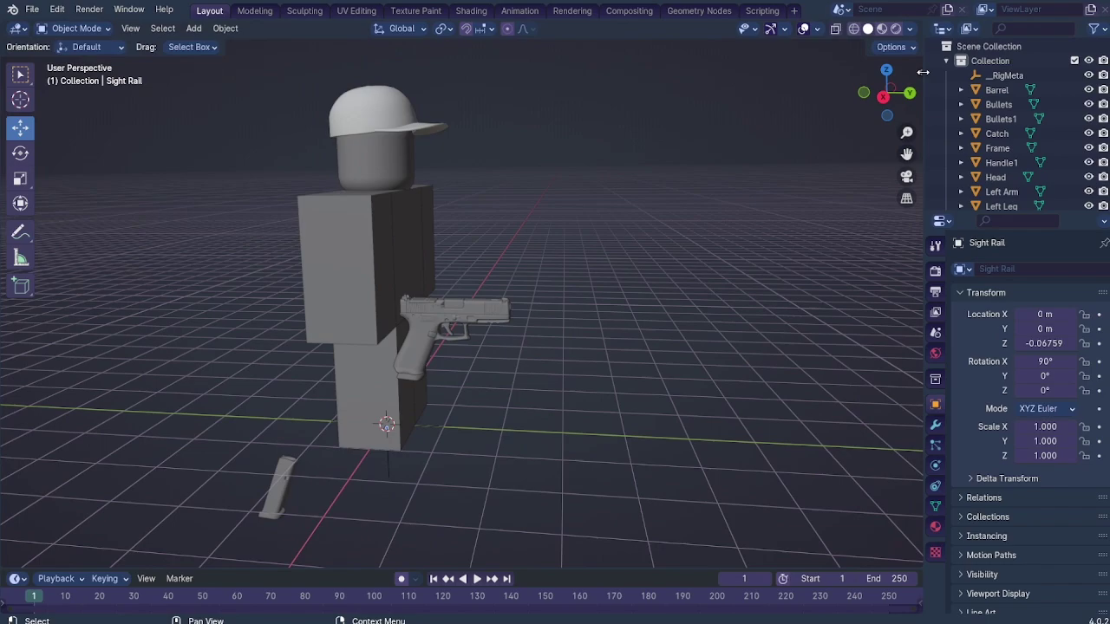
{"action": "left_click", "coordinate": [920, 73]}
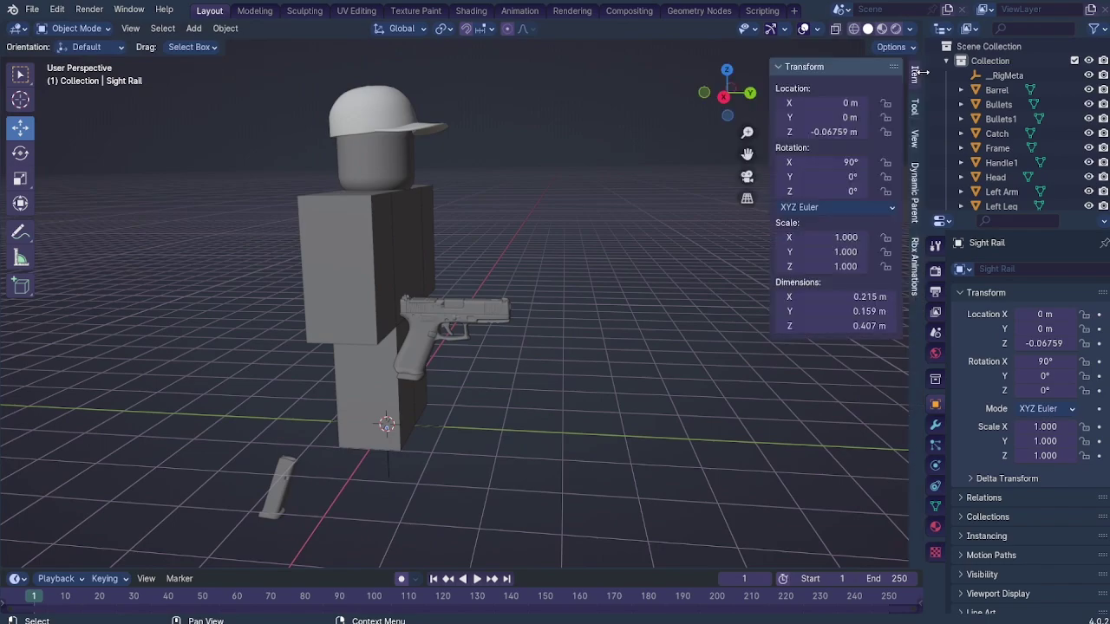
{"action": "left_click", "coordinate": [914, 259]}
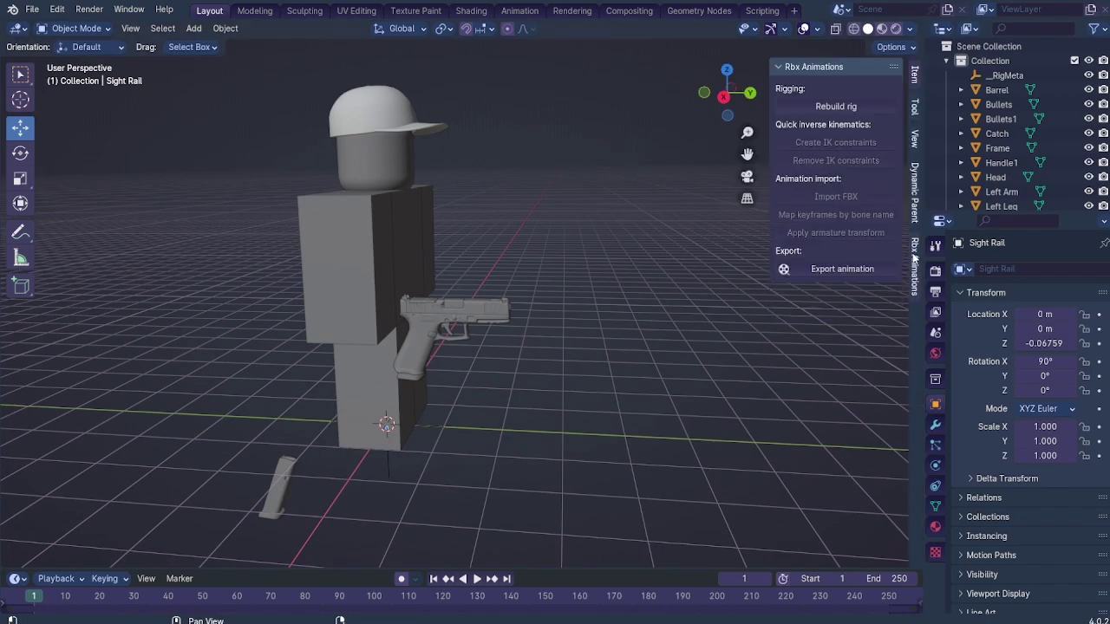
{"action": "left_click", "coordinate": [864, 109]}
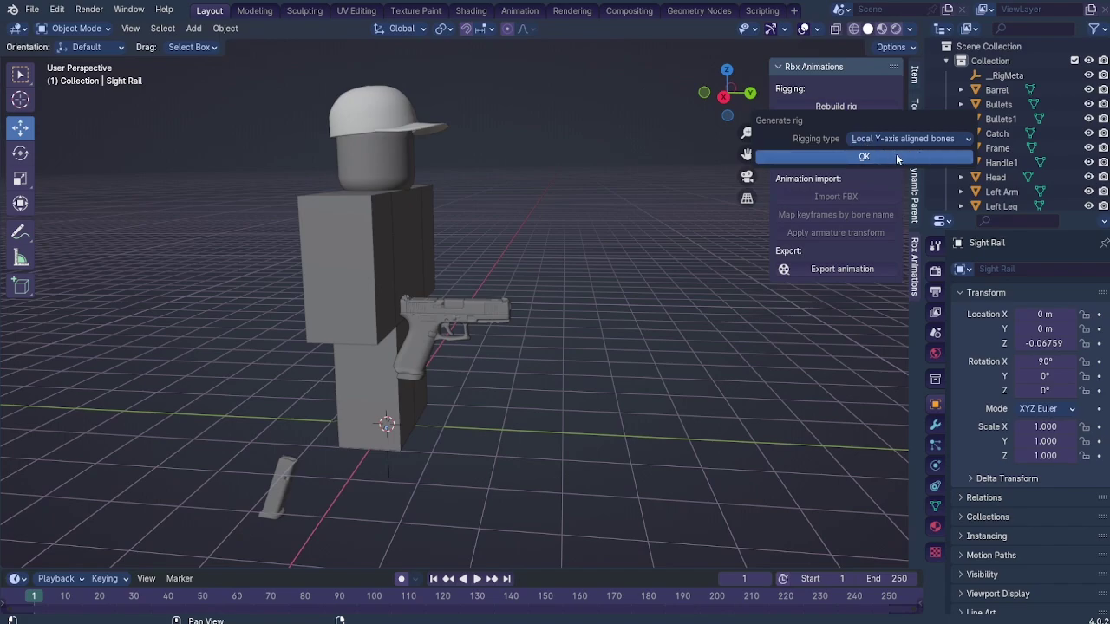
{"action": "left_click", "coordinate": [906, 139]}
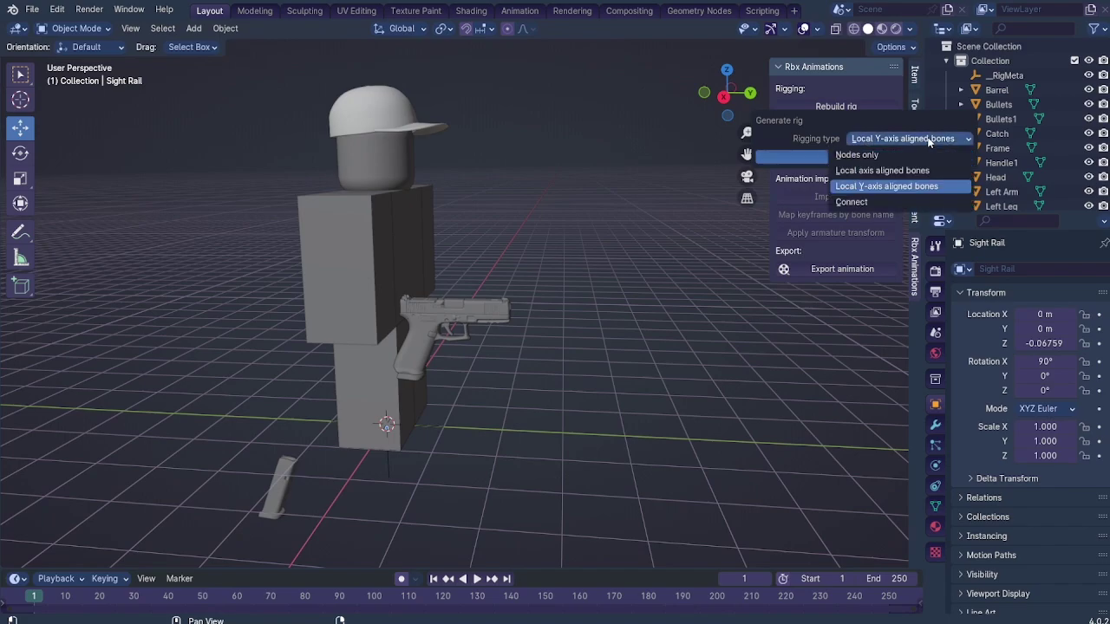
{"action": "left_click", "coordinate": [872, 190]}
{"action": "left_click", "coordinate": [871, 157]}
Step: Switch the rebuilt rig to Pose Mode
{"action": "middle_click_drag", "start_coordinate": [533, 317], "coordinate": [388, 327]}
{"action": "left_click", "coordinate": [89, 28]}
{"action": "left_click", "coordinate": [85, 76]}
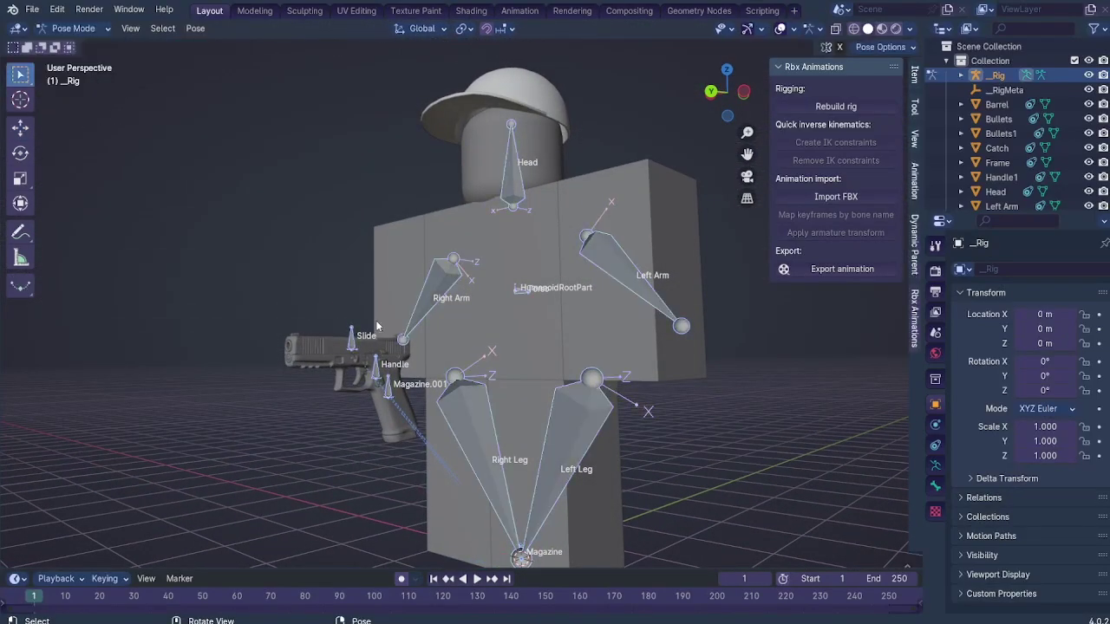
Step: Test the rebuilt bones by trying to move the right arm, left arm and head
{"action": "left_click", "coordinate": [436, 296]}
{"action": "key", "text": "g"}
{"action": "right_click", "coordinate": [390, 302]}
{"action": "left_click", "coordinate": [636, 292]}
{"action": "key", "text": "g"}
{"action": "left_click", "coordinate": [673, 350]}
{"action": "key", "text": "ctrl+z"}
{"action": "left_click", "coordinate": [495, 151]}
{"action": "left_click", "coordinate": [515, 189]}
{"action": "key", "text": "g"}
{"action": "left_click", "coordinate": [508, 236]}
{"action": "key", "text": "ctrl+z"}
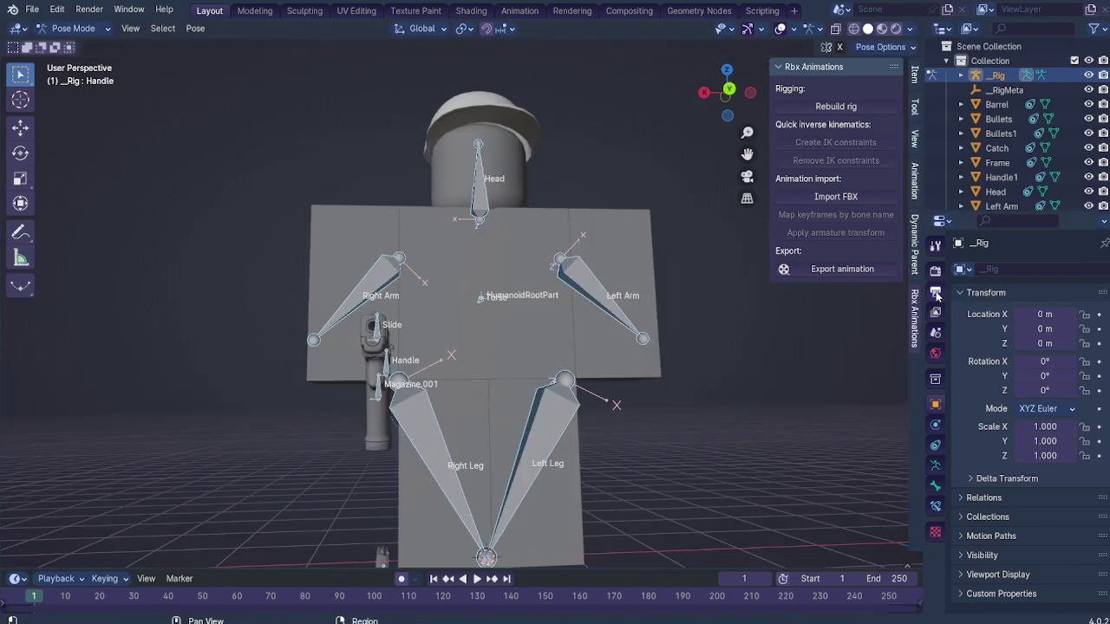
Step: Set the scene's output frame rate to 60 fps
{"action": "left_click", "coordinate": [935, 292]}
{"action": "left_click", "coordinate": [1058, 398]}
{"action": "left_click", "coordinate": [1062, 524]}
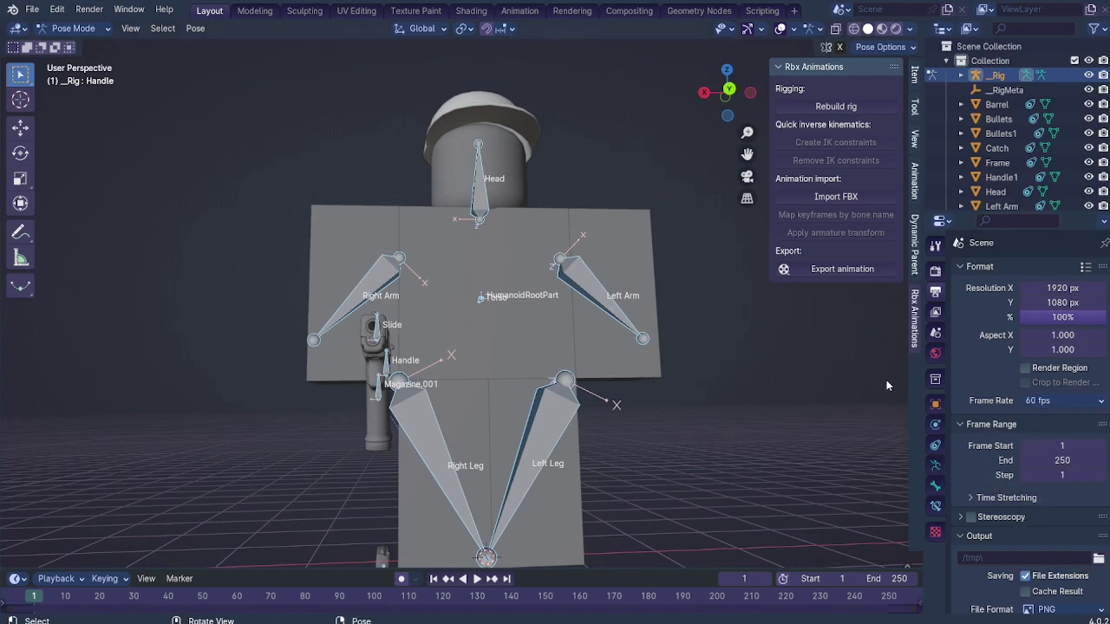
{"action": "left_click", "coordinate": [785, 67]}
{"action": "middle_click_drag", "start_coordinate": [776, 323], "coordinate": [442, 300]}
{"action": "left_click", "coordinate": [440, 288]}
{"action": "left_click", "coordinate": [785, 68]}
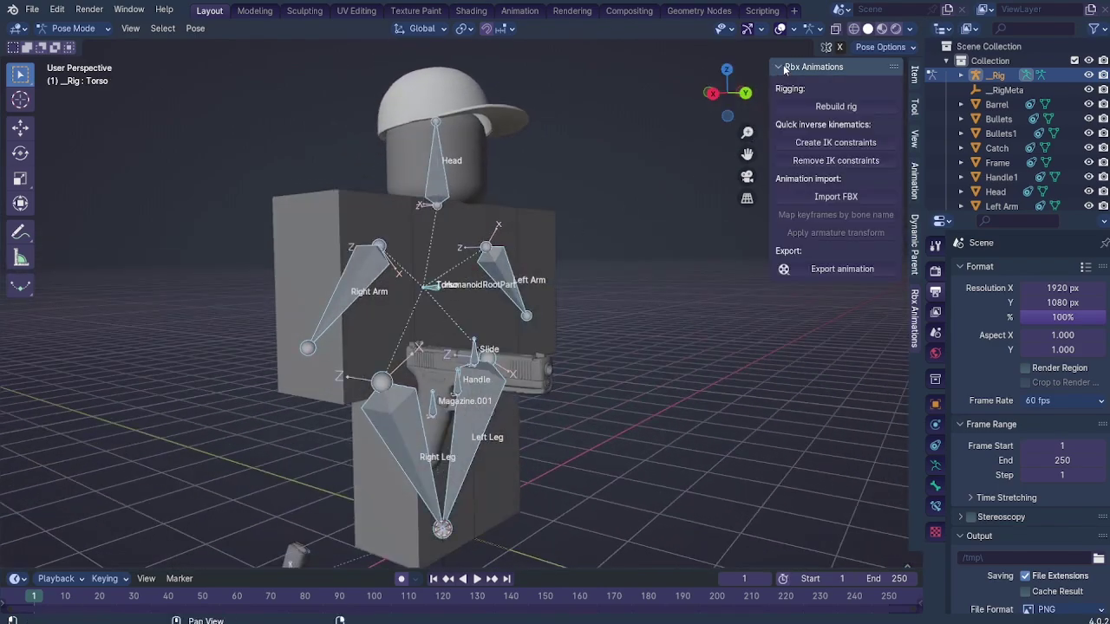
{"action": "middle_click_drag", "start_coordinate": [555, 328], "coordinate": [538, 416]}
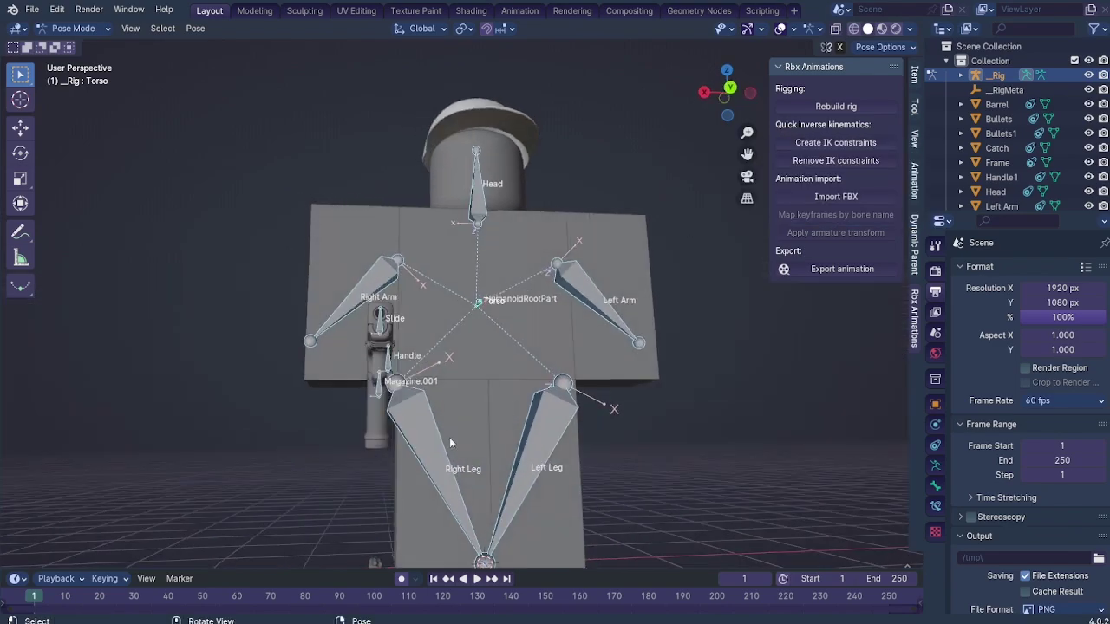
Step: In the Animation workspace, insert starting keyframes for all of the rig's bones at frame 1
{"action": "left_click", "coordinate": [549, 426]}
{"action": "left_click", "coordinate": [618, 283]}
{"action": "left_click", "coordinate": [374, 274], "text": "shift"}
{"action": "left_click", "coordinate": [581, 272], "text": "shift"}
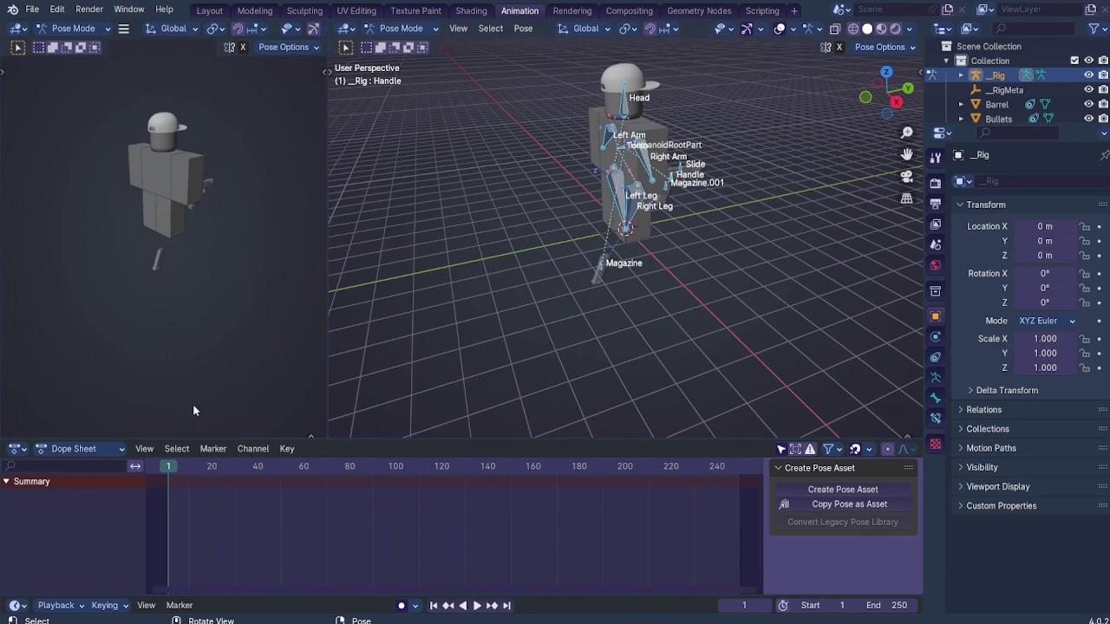
{"action": "key", "text": "i"}
{"action": "left_click", "coordinate": [470, 329]}
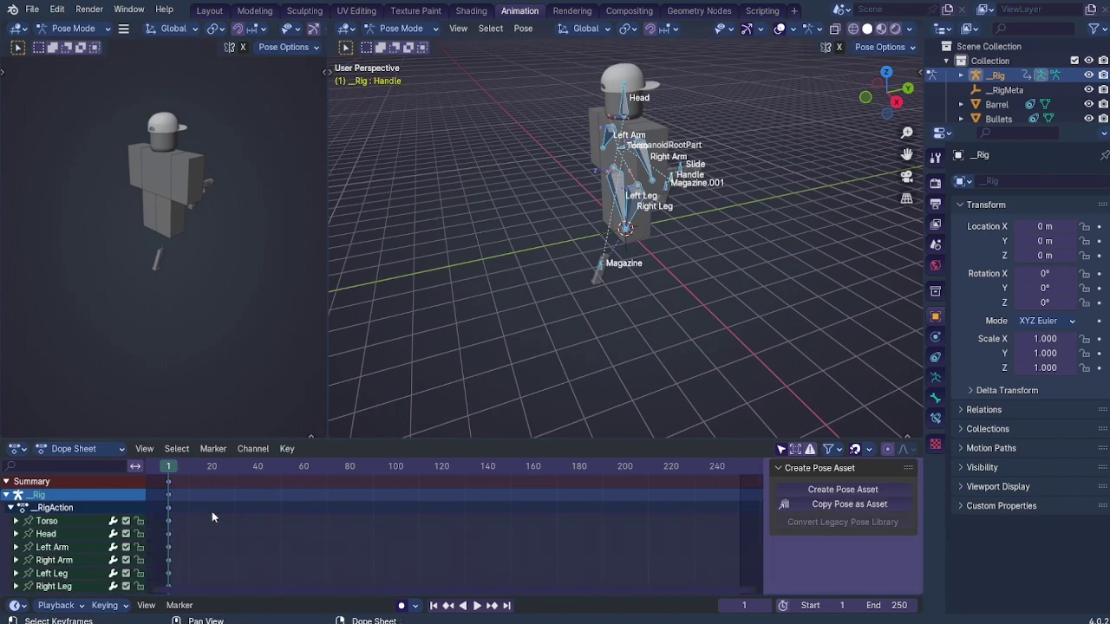
Step: Try moving the left arm bone
{"action": "middle_click_drag", "start_coordinate": [679, 333], "coordinate": [684, 303]}
{"action": "scroll", "coordinate": [694, 312], "scroll_direction": "up", "scroll_amount": 5}
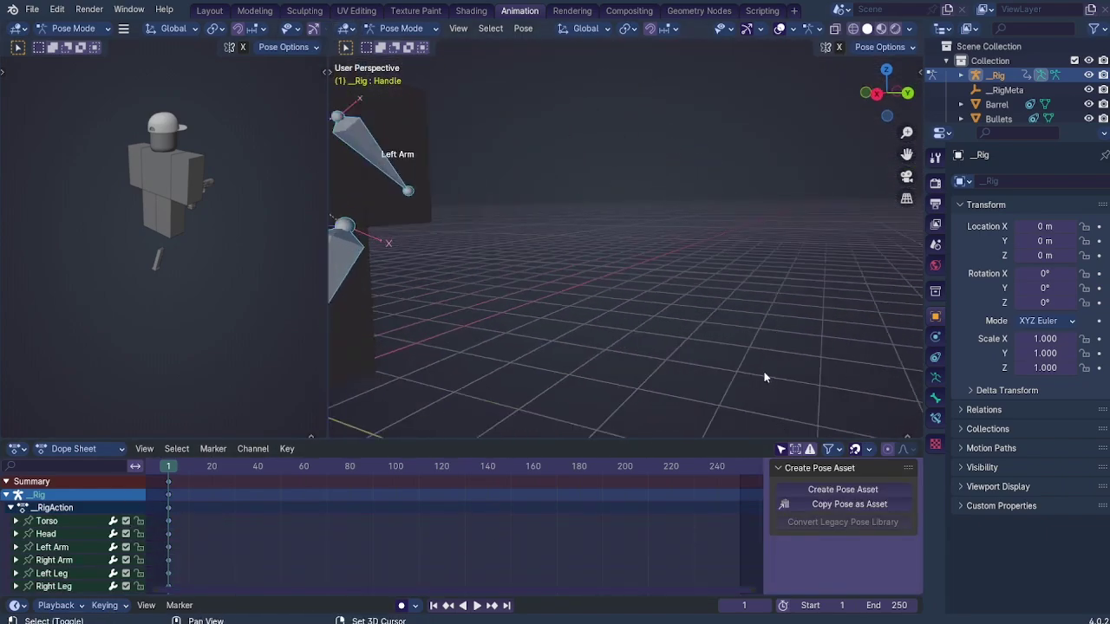
{"action": "middle_click_drag", "start_coordinate": [763, 377], "coordinate": [824, 396], "text": "shift"}
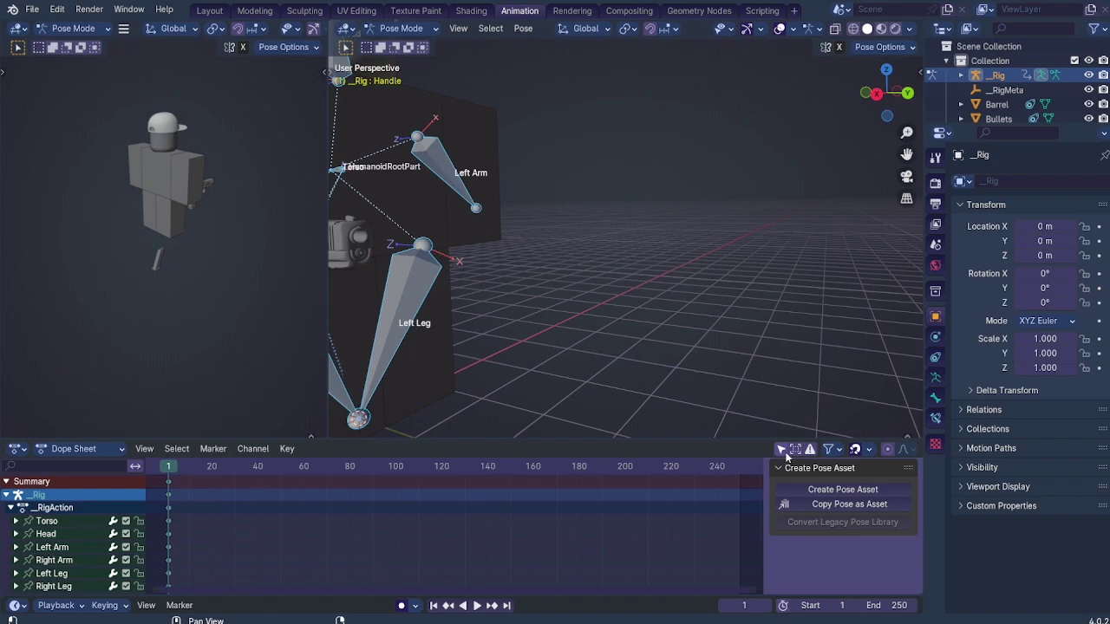
{"action": "scroll", "coordinate": [514, 338], "scroll_direction": "down", "scroll_amount": 4}
{"action": "left_click", "coordinate": [468, 215]}
{"action": "key", "text": "g"}
{"action": "left_click", "coordinate": [496, 242]}
{"action": "key", "text": "ctrl+z"}
{"action": "key", "text": "ctrl+z"}
{"action": "scroll", "coordinate": [97, 516], "scroll_direction": "down", "scroll_amount": 3}
Step: Show the 3D viewport's tools and rotate the pistol's Handle bone about -96° from the side so the barrel points down
{"action": "scroll", "coordinate": [97, 515], "scroll_direction": "up", "scroll_amount": 3}
{"action": "scroll", "coordinate": [564, 260], "scroll_direction": "up", "scroll_amount": 5}
{"action": "middle_click_drag", "start_coordinate": [591, 227], "coordinate": [687, 194]}
{"action": "scroll", "coordinate": [729, 275], "scroll_direction": "up", "scroll_amount": 2}
{"action": "middle_click_drag", "start_coordinate": [667, 113], "coordinate": [672, 279], "text": "shift"}
{"action": "left_click", "coordinate": [672, 279]}
{"action": "scroll", "coordinate": [502, 205], "scroll_direction": "down", "scroll_amount": 2}
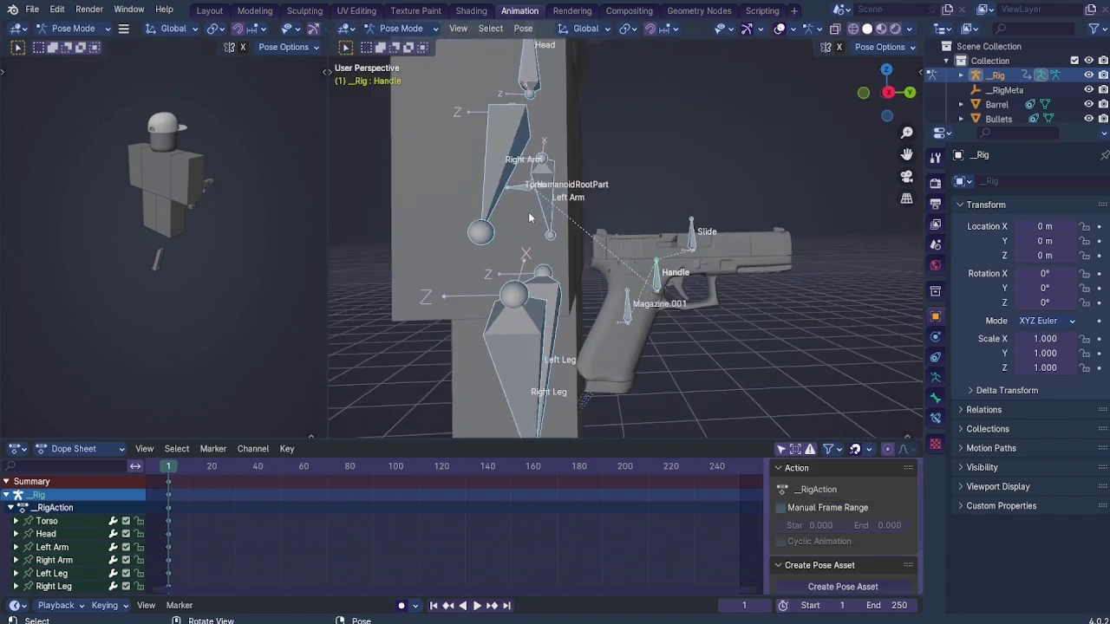
{"action": "left_click", "coordinate": [458, 27]}
{"action": "left_click", "coordinate": [467, 43]}
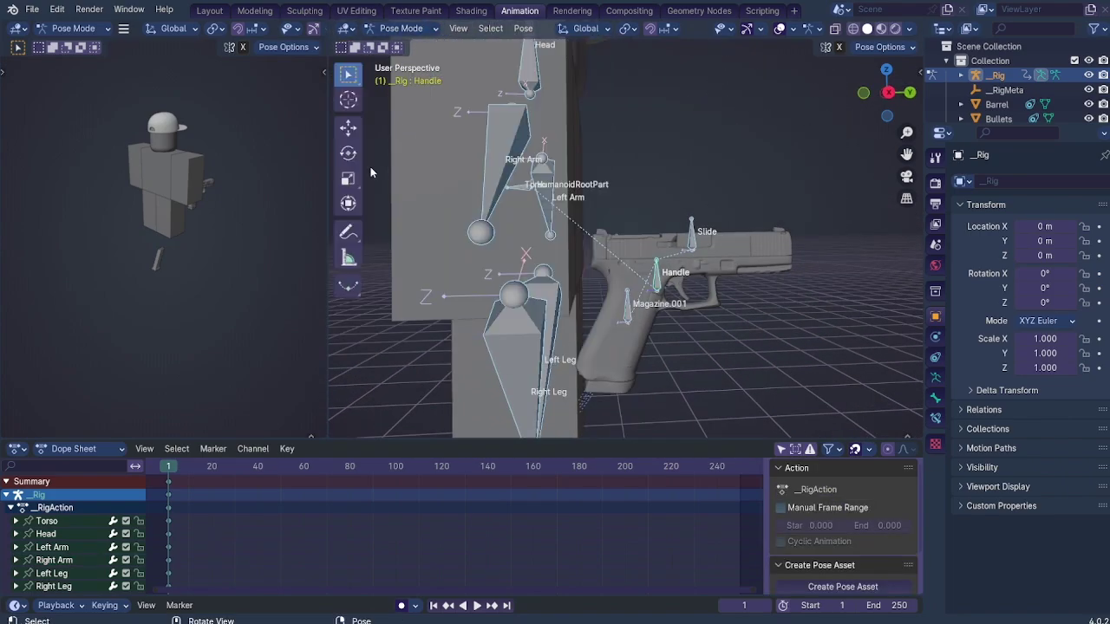
{"action": "left_click", "coordinate": [348, 153]}
{"action": "left_click_drag", "start_coordinate": [639, 238], "coordinate": [772, 256]}
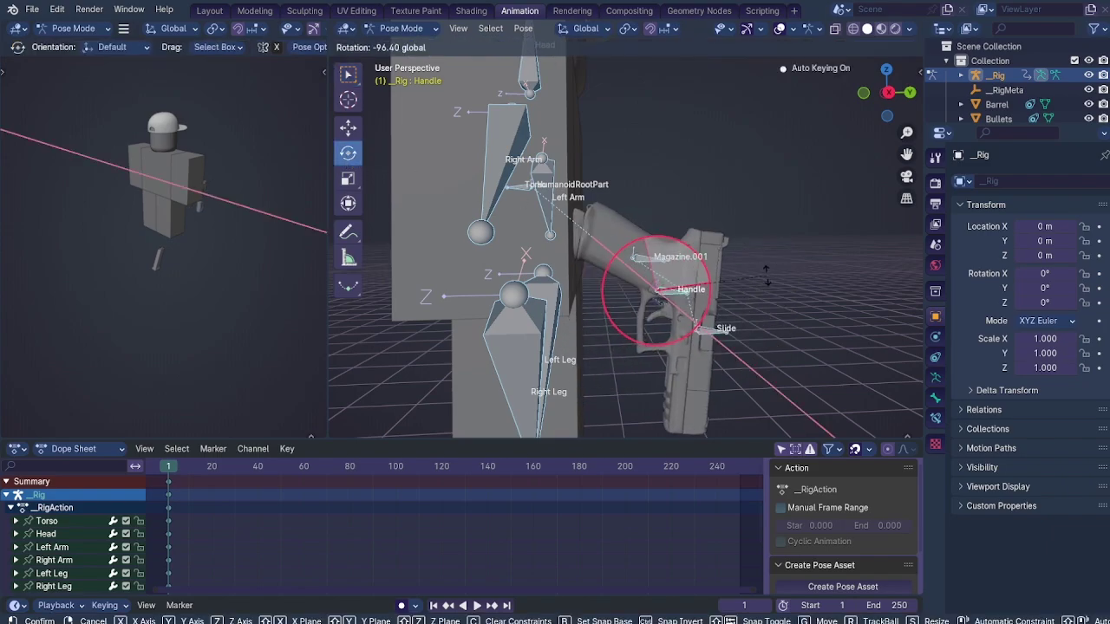
{"action": "left_click", "coordinate": [770, 260]}
Step: Move the pistol's Handle bone against the right leg at hip height, as if it were holstered
{"action": "middle_click_drag", "start_coordinate": [771, 260], "coordinate": [715, 251]}
{"action": "key", "text": "g"}
{"action": "left_click", "coordinate": [614, 242]}
{"action": "middle_click_drag", "start_coordinate": [613, 242], "coordinate": [585, 238]}
{"action": "key", "text": "g"}
{"action": "left_click", "coordinate": [442, 260]}
{"action": "key", "text": "g"}
{"action": "left_click", "coordinate": [649, 254]}
Step: Frame the holstered pistol up close in the secondary viewport to check its placement
{"action": "scroll", "coordinate": [585, 238], "scroll_direction": "up", "scroll_amount": 1}
{"action": "scroll", "coordinate": [150, 230], "scroll_direction": "up", "scroll_amount": 7}
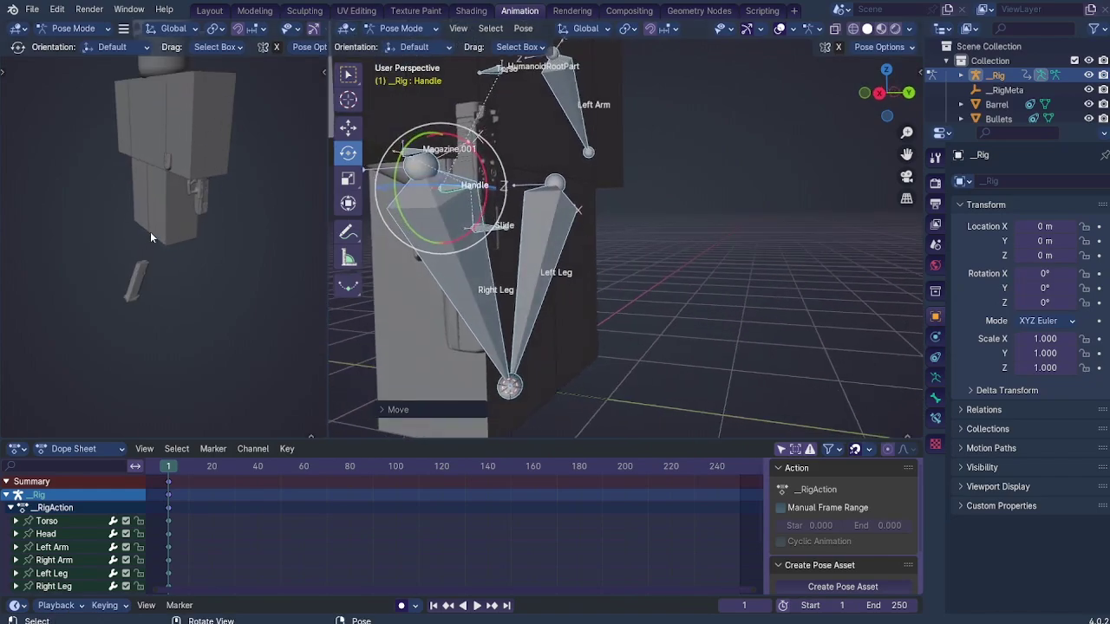
{"action": "middle_click_drag", "start_coordinate": [228, 159], "coordinate": [191, 239], "text": "shift"}
{"action": "scroll", "coordinate": [191, 239], "scroll_direction": "up", "scroll_amount": 4}
{"action": "middle_click_drag", "start_coordinate": [191, 178], "coordinate": [197, 242], "text": "shift"}
Step: Rotate the right arm bone and shift it slightly outward from the torso
{"action": "middle_click_drag", "start_coordinate": [502, 219], "coordinate": [590, 253]}
{"action": "scroll", "coordinate": [591, 252], "scroll_direction": "down", "scroll_amount": 2}
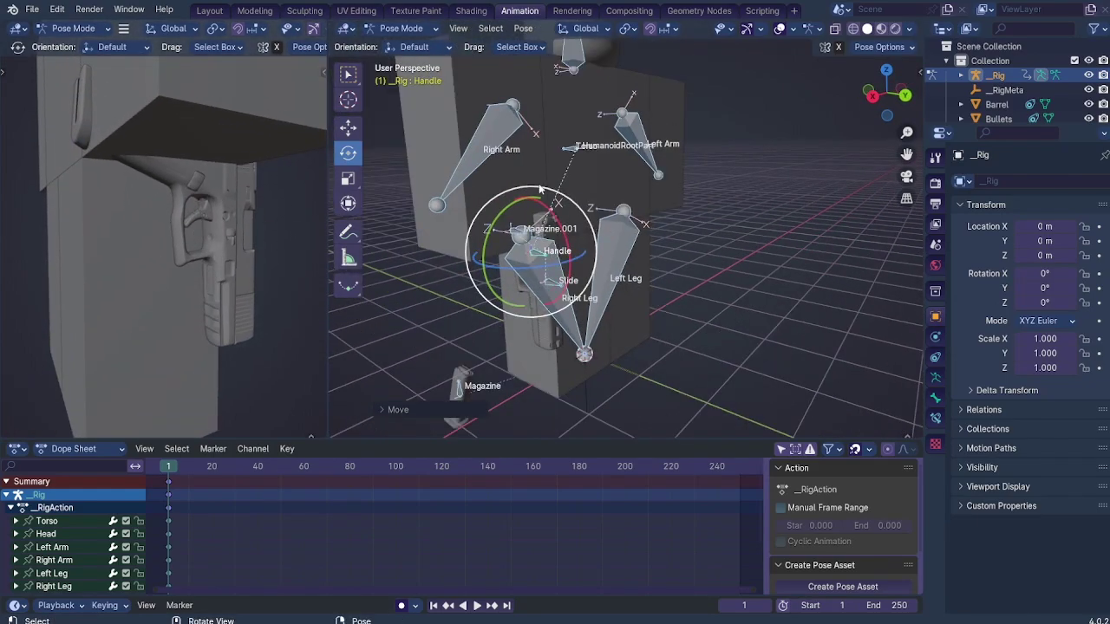
{"action": "left_click", "coordinate": [497, 145]}
{"action": "left_click_drag", "start_coordinate": [512, 111], "coordinate": [503, 105]}
{"action": "left_click_drag", "start_coordinate": [578, 96], "coordinate": [532, 87]}
{"action": "key", "text": "g"}
{"action": "left_click", "coordinate": [534, 97]}
{"action": "middle_click_drag", "start_coordinate": [569, 120], "coordinate": [520, 117]}
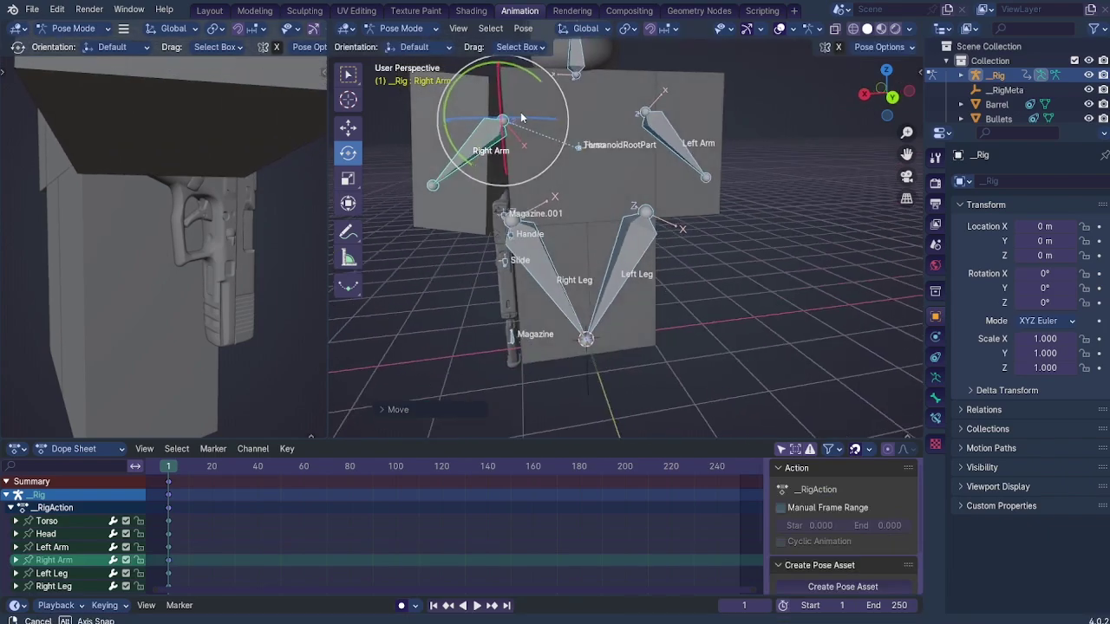
{"action": "middle_click_drag", "start_coordinate": [723, 120], "coordinate": [708, 170], "text": "shift"}
Step: Rotate the torso bone slightly to turn the upper body
{"action": "left_click", "coordinate": [609, 193]}
{"action": "left_click", "coordinate": [607, 194]}
{"action": "left_click", "coordinate": [559, 220]}
{"action": "left_click", "coordinate": [571, 202]}
{"action": "left_click_drag", "start_coordinate": [571, 201], "coordinate": [568, 204]}
{"action": "key", "text": "ctrl+z"}
{"action": "scroll", "coordinate": [483, 303], "scroll_direction": "up", "scroll_amount": 1}
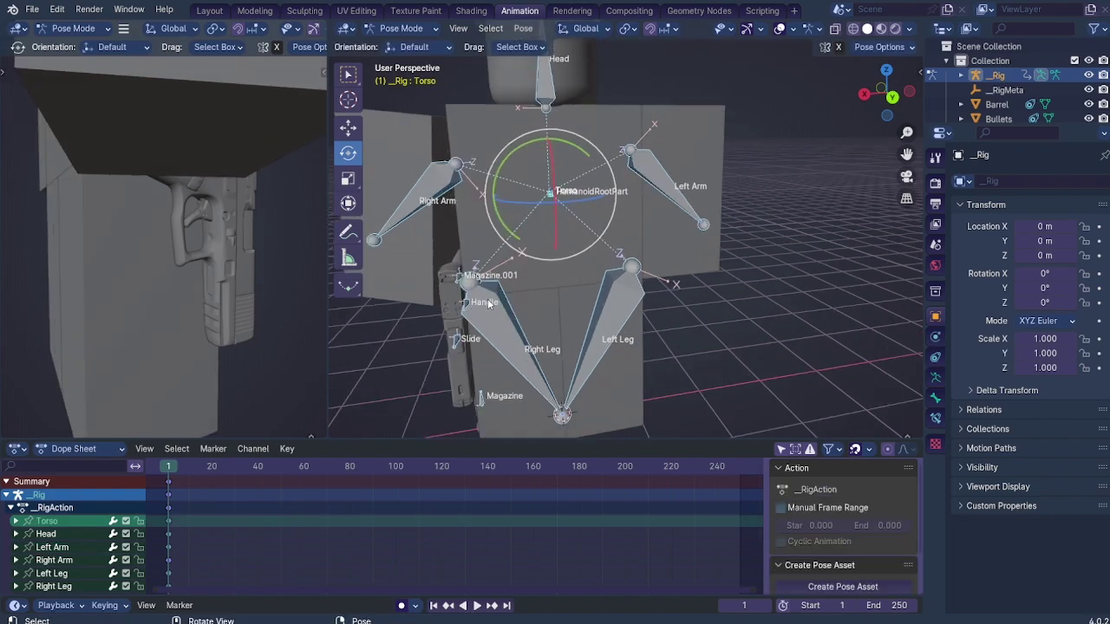
{"action": "left_click_drag", "start_coordinate": [508, 242], "coordinate": [492, 247]}
{"action": "scroll", "coordinate": [598, 220], "scroll_direction": "down", "scroll_amount": 1}
Step: Rotate the left arm bone outward, away from the torso
{"action": "left_click", "coordinate": [653, 161]}
{"action": "left_click", "coordinate": [571, 101]}
{"action": "left_click", "coordinate": [559, 94]}
{"action": "left_click_drag", "start_coordinate": [562, 97], "coordinate": [583, 99]}
Step: From the side, lean the torso forward while keeping the legs upright
{"action": "middle_click_drag", "start_coordinate": [656, 201], "coordinate": [638, 199]}
{"action": "left_click", "coordinate": [656, 199]}
{"action": "left_click_drag", "start_coordinate": [663, 164], "coordinate": [674, 122]}
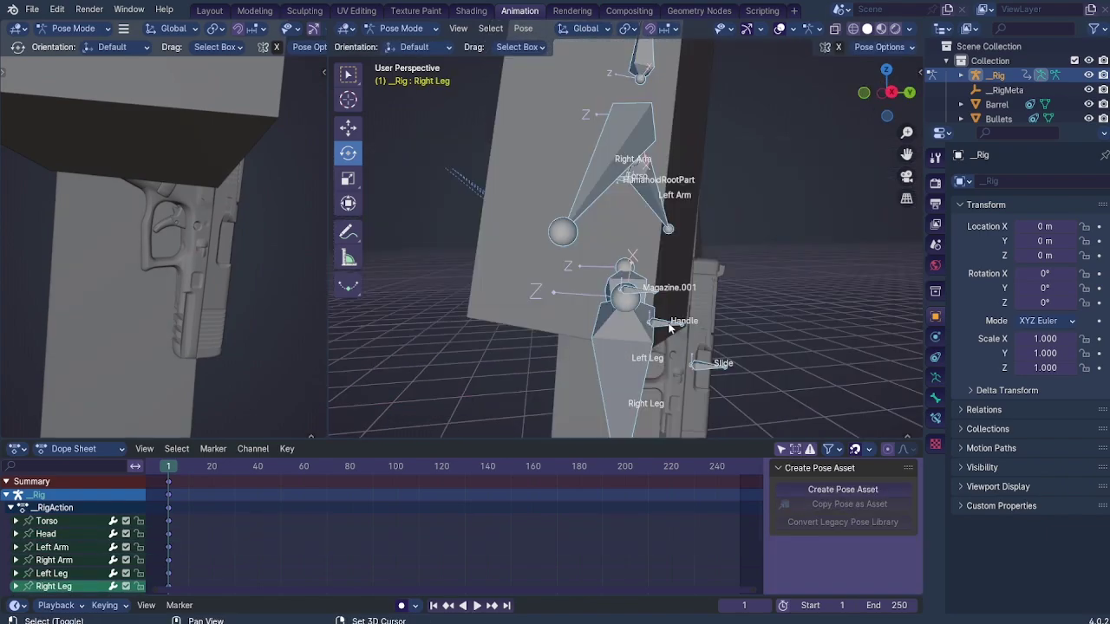
Step: Rotate the pistol's Handle bone slightly to adjust its angle along the right leg
{"action": "middle_click_drag", "start_coordinate": [667, 327], "coordinate": [664, 243], "text": "shift"}
{"action": "left_click", "coordinate": [665, 233]}
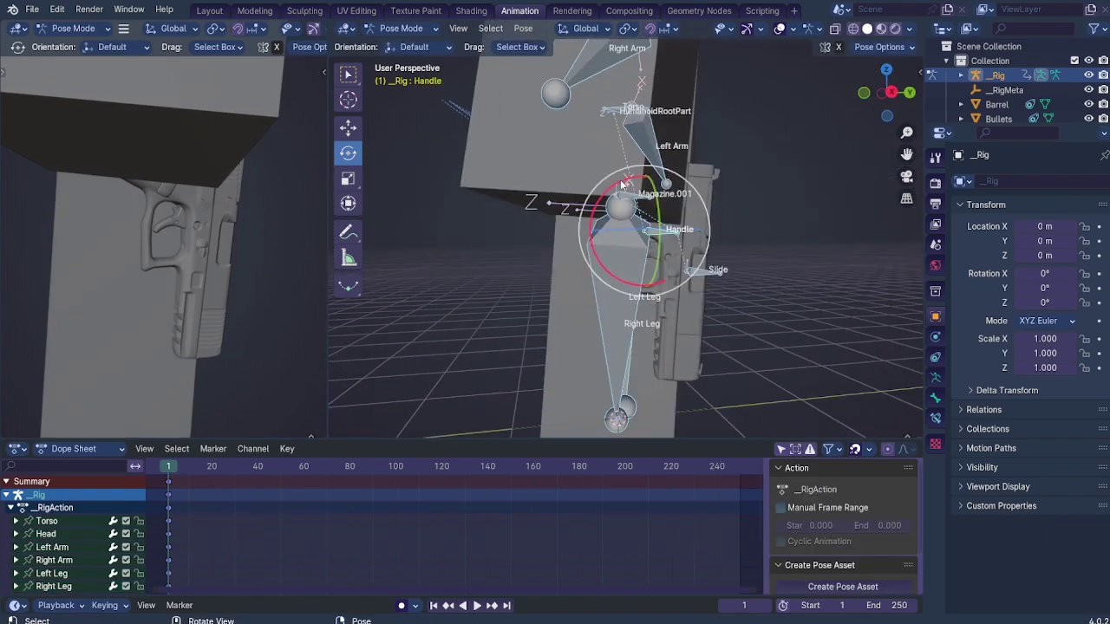
{"action": "left_click_drag", "start_coordinate": [620, 183], "coordinate": [625, 181]}
{"action": "middle_click_drag", "start_coordinate": [702, 199], "coordinate": [621, 201]}
{"action": "middle_click_drag", "start_coordinate": [516, 208], "coordinate": [500, 233]}
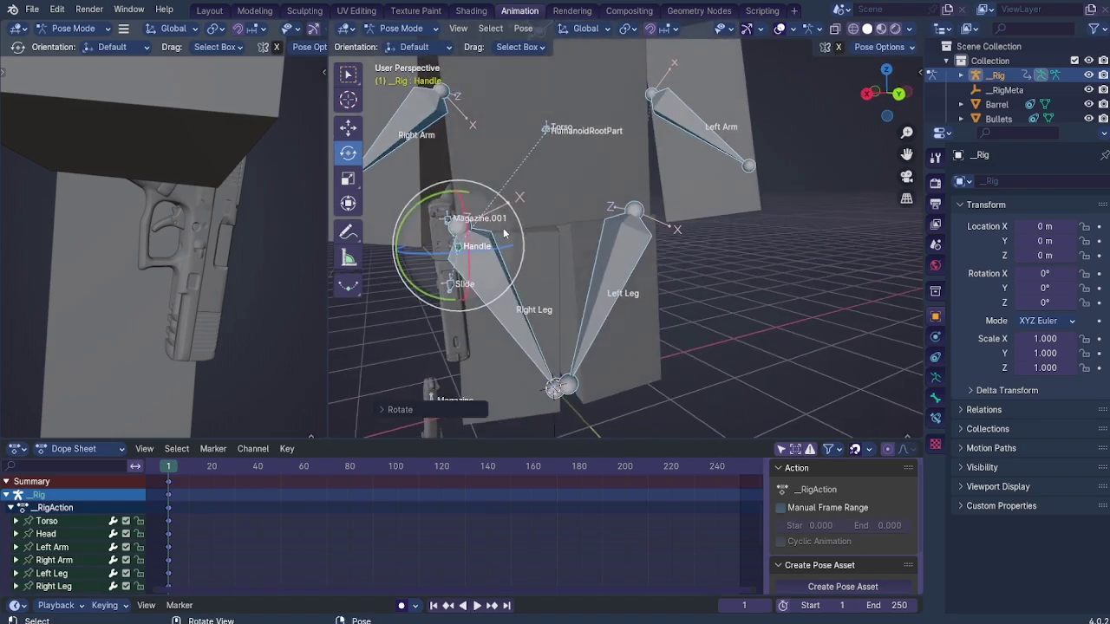
Step: Try moving the Handle bone and rotating the torso bone
{"action": "key", "text": "g"}
{"action": "left_click", "coordinate": [495, 230]}
{"action": "key", "text": "ctrl+z"}
{"action": "scroll", "coordinate": [476, 139], "scroll_direction": "down", "scroll_amount": 1}
{"action": "left_click", "coordinate": [479, 142]}
{"action": "left_click", "coordinate": [569, 143]}
{"action": "left_click", "coordinate": [567, 145]}
{"action": "left_click_drag", "start_coordinate": [583, 137], "coordinate": [579, 110]}
{"action": "key", "text": "ctrl+z"}
Step: Try moving the right arm bone and the loose Magazine bone
{"action": "left_click", "coordinate": [450, 152]}
{"action": "key", "text": "g"}
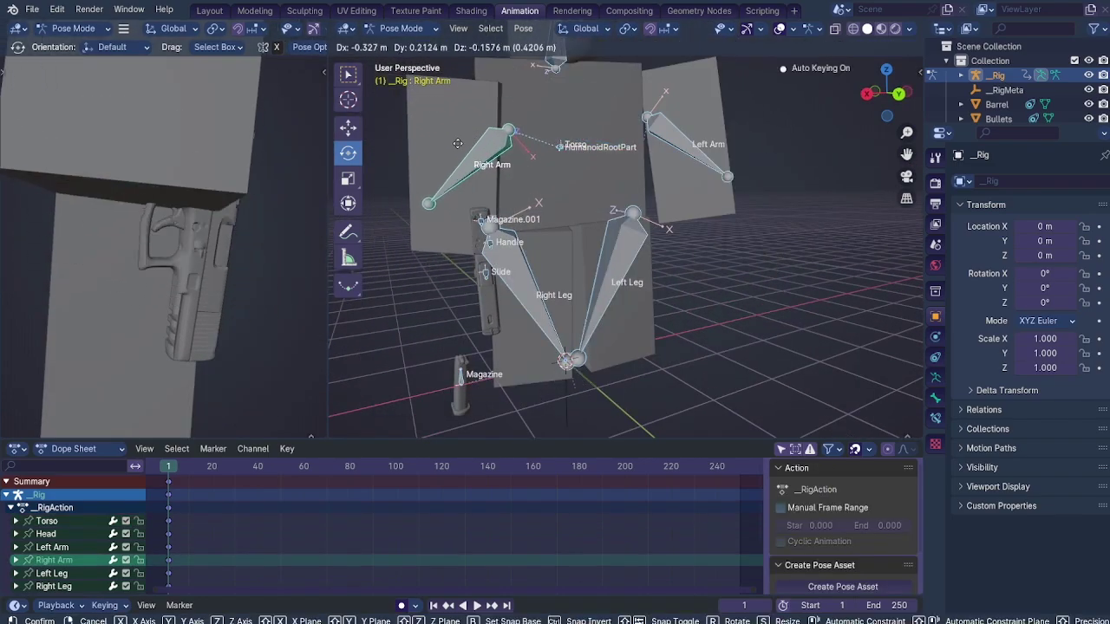
{"action": "right_click", "coordinate": [463, 217]}
{"action": "scroll", "coordinate": [465, 239], "scroll_direction": "up", "scroll_amount": 3}
{"action": "middle_click_drag", "start_coordinate": [466, 239], "coordinate": [564, 227]}
{"action": "middle_click_drag", "start_coordinate": [502, 102], "coordinate": [523, 255]}
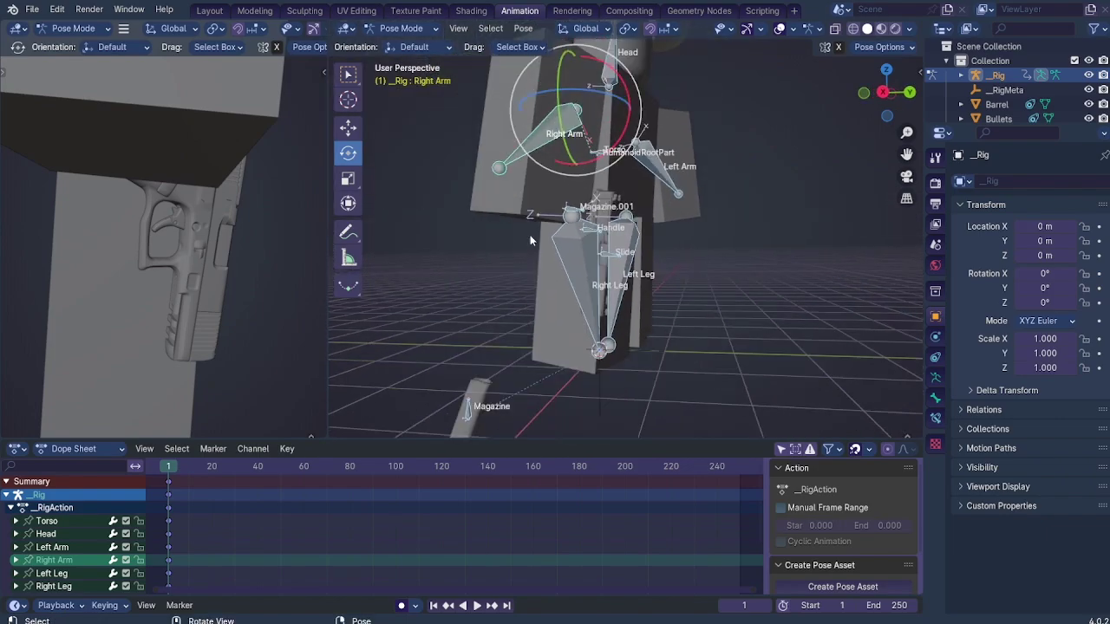
{"action": "left_click", "coordinate": [485, 413]}
{"action": "key", "text": "g"}
{"action": "key", "text": "Escape"}
Step: Examine the arms, legs and holstered pistol of the pose from several angles
{"action": "left_click", "coordinate": [555, 142]}
{"action": "left_click", "coordinate": [620, 248]}
{"action": "scroll", "coordinate": [552, 238], "scroll_direction": "up", "scroll_amount": 6}
{"action": "scroll", "coordinate": [551, 260], "scroll_direction": "down", "scroll_amount": 2}
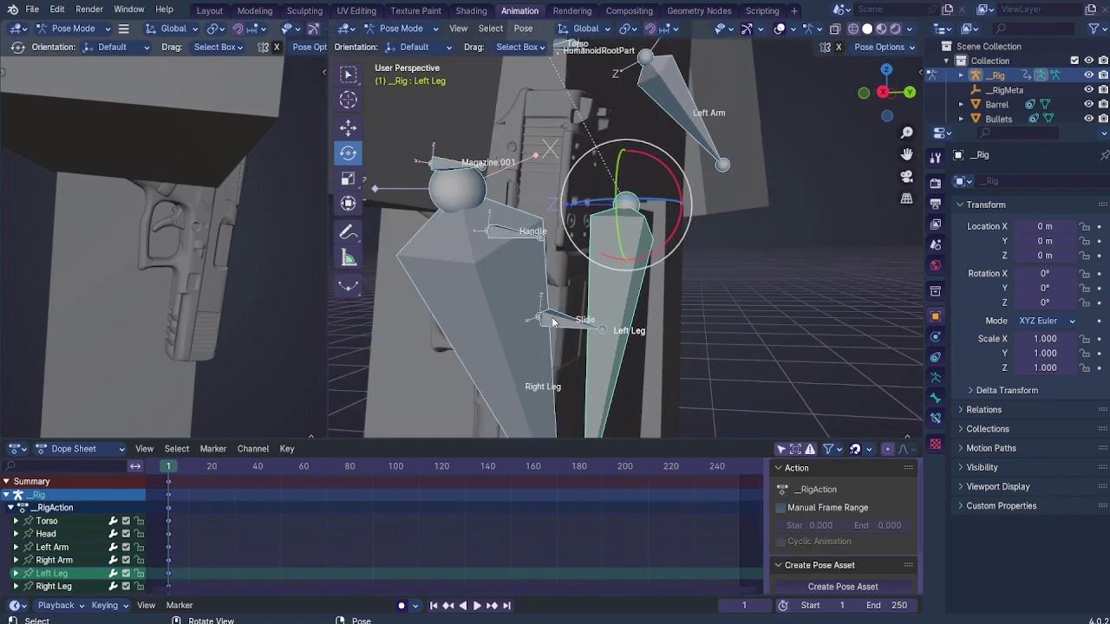
{"action": "left_click", "coordinate": [515, 239]}
{"action": "middle_click_drag", "start_coordinate": [515, 239], "coordinate": [49, 180]}
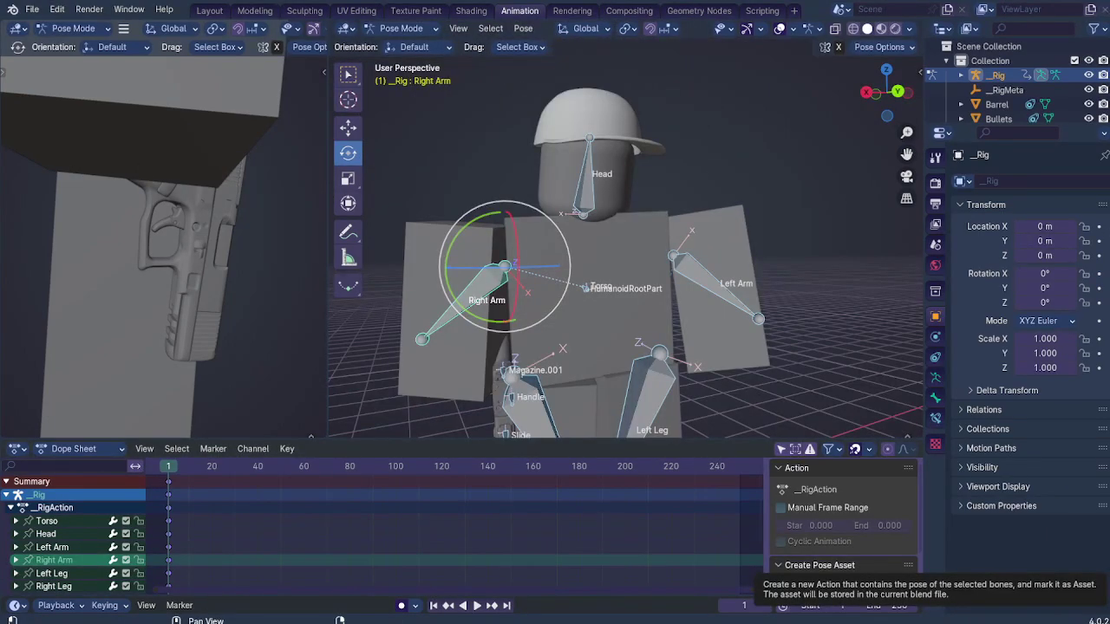
{"action": "middle_click_drag", "start_coordinate": [695, 326], "coordinate": [640, 304]}
{"action": "scroll", "coordinate": [599, 212], "scroll_direction": "up", "scroll_amount": 2}
{"action": "middle_click_drag", "start_coordinate": [599, 213], "coordinate": [586, 352], "text": "shift"}
{"action": "scroll", "coordinate": [627, 326], "scroll_direction": "up", "scroll_amount": 1}
{"action": "scroll", "coordinate": [626, 326], "scroll_direction": "up", "scroll_amount": 2}
{"action": "middle_click_drag", "start_coordinate": [629, 321], "coordinate": [662, 204], "text": "shift"}
Step: Rotate the head bone slightly to adjust the direction the character faces
{"action": "left_click", "coordinate": [570, 248]}
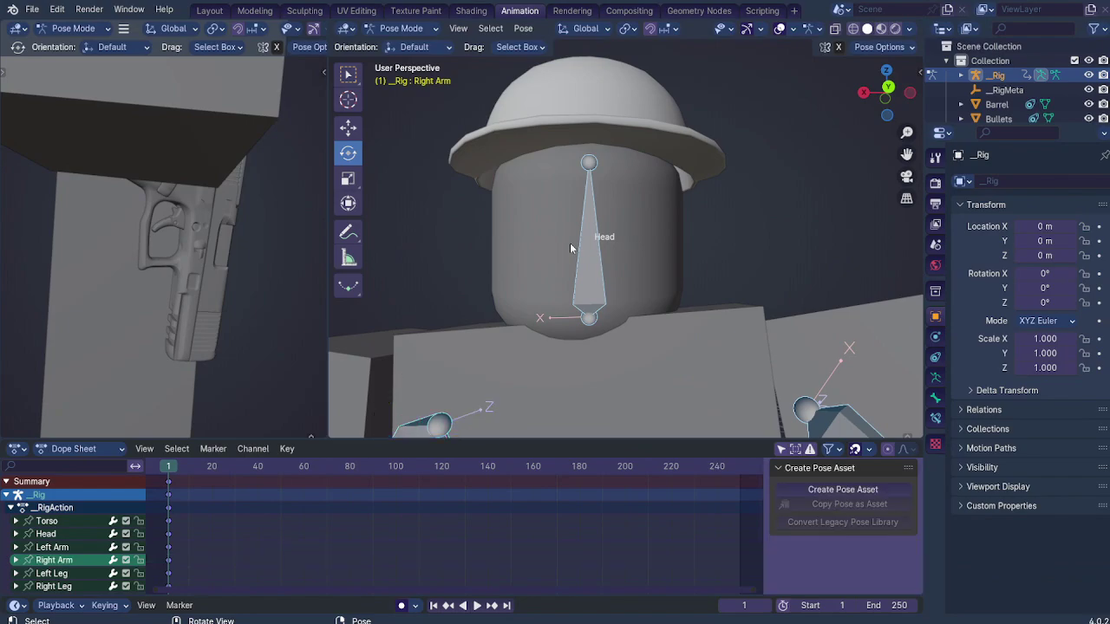
{"action": "left_click", "coordinate": [585, 256]}
{"action": "middle_click_drag", "start_coordinate": [707, 266], "coordinate": [505, 214]}
{"action": "scroll", "coordinate": [506, 214], "scroll_direction": "up", "scroll_amount": 3}
{"action": "scroll", "coordinate": [673, 290], "scroll_direction": "down", "scroll_amount": 5}
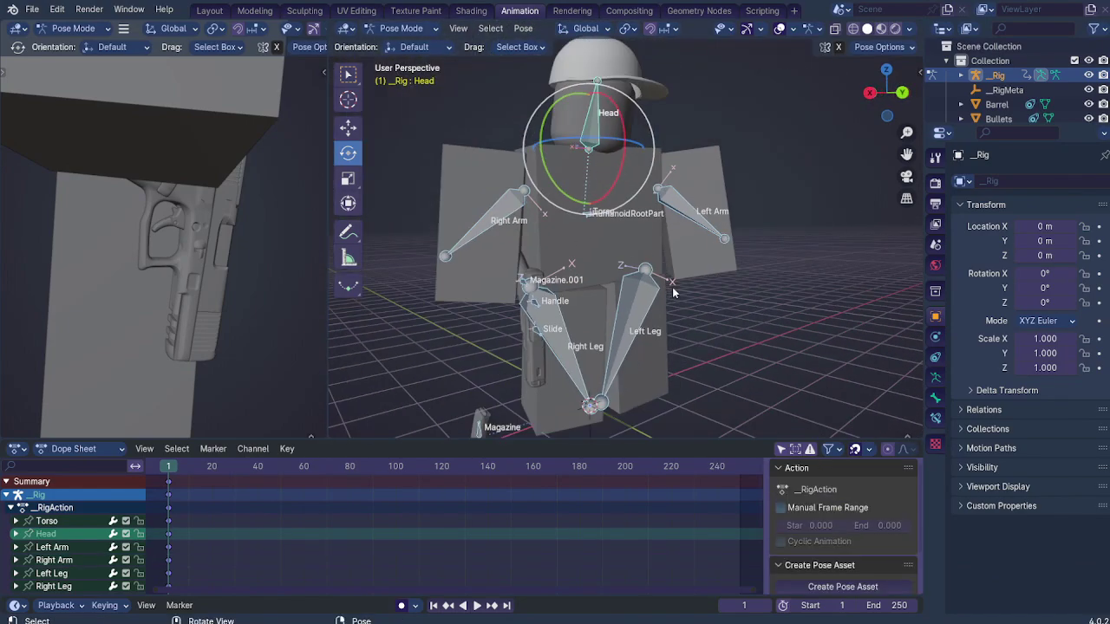
{"action": "mouse_move", "coordinate": [674, 289]}
{"action": "middle_mouse_down"}
{"action": "mouse_move", "coordinate": [752, 285]}
{"action": "mouse_move", "coordinate": [670, 158]}
{"action": "mouse_move", "coordinate": [681, 269]}
{"action": "middle_mouse_up"}
{"action": "scroll", "coordinate": [664, 187], "scroll_direction": "up", "scroll_amount": 3}
{"action": "scroll", "coordinate": [663, 204], "scroll_direction": "down", "scroll_amount": 1}
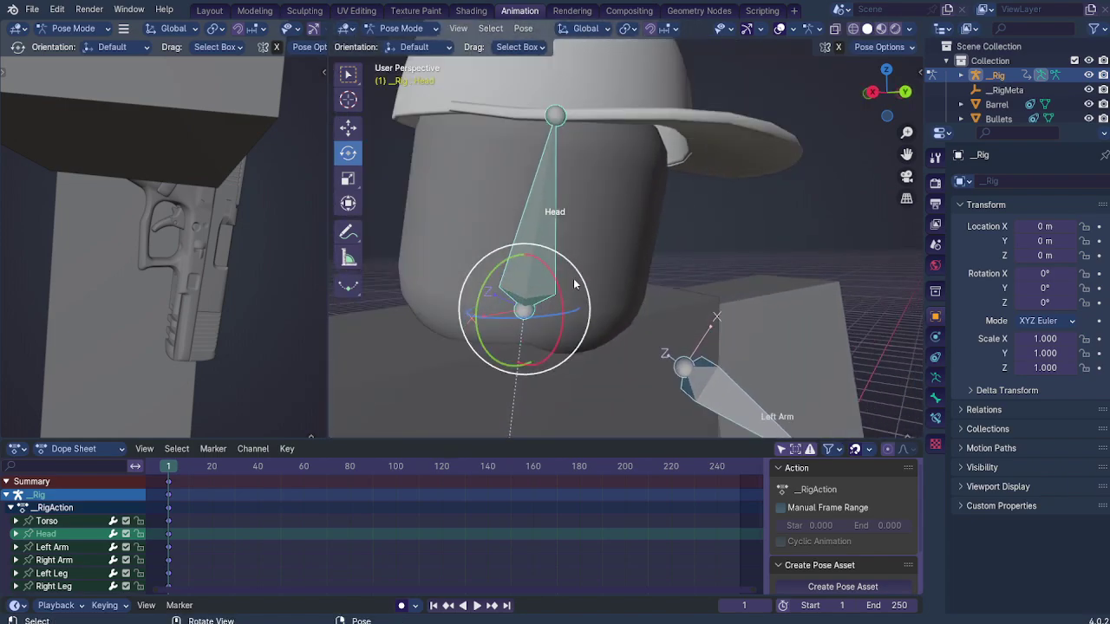
{"action": "mouse_move", "coordinate": [525, 295]}
{"action": "left_mouse_down"}
{"action": "mouse_move", "coordinate": [494, 288]}
{"action": "mouse_move", "coordinate": [530, 298]}
{"action": "left_mouse_up"}
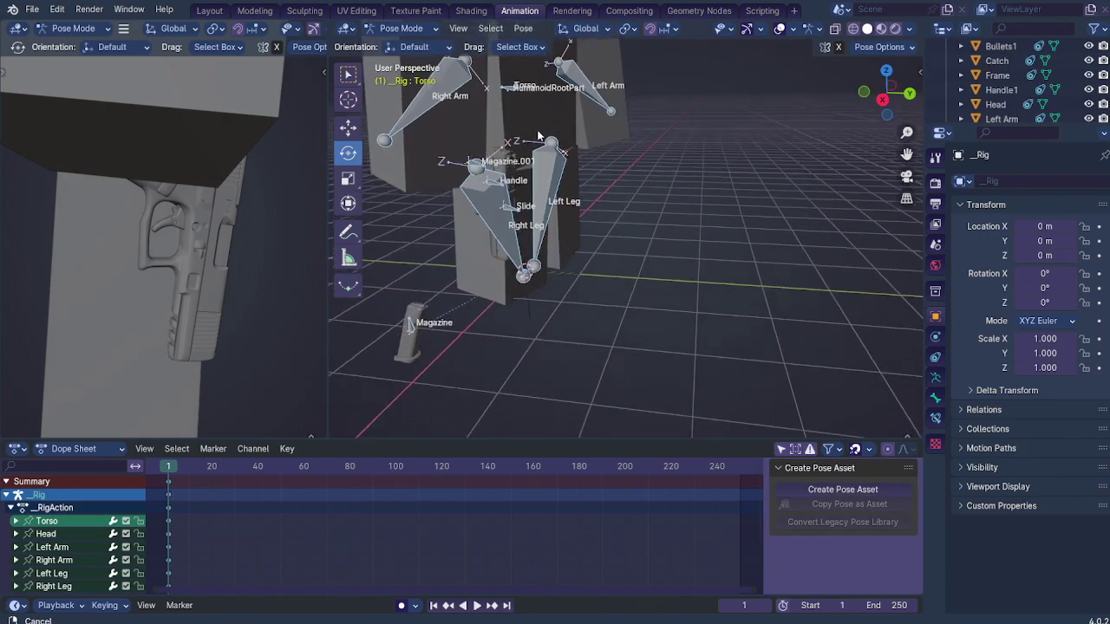
Step: Try moving the holstered pistol to another position
{"action": "middle_click_drag", "start_coordinate": [540, 136], "coordinate": [572, 208]}
{"action": "left_click", "coordinate": [436, 256]}
{"action": "middle_click_drag", "start_coordinate": [436, 255], "coordinate": [537, 296]}
{"action": "key", "text": "g"}
{"action": "left_click", "coordinate": [640, 164]}
{"action": "key", "text": "ctrl+z"}
Step: Fine-tune the holstered pistol's rotation beside the right leg
{"action": "scroll", "coordinate": [537, 200], "scroll_direction": "up", "scroll_amount": 1}
{"action": "left_click_drag", "start_coordinate": [543, 243], "coordinate": [550, 246]}
{"action": "scroll", "coordinate": [552, 228], "scroll_direction": "up", "scroll_amount": 2}
{"action": "middle_click_drag", "start_coordinate": [555, 211], "coordinate": [615, 214]}
{"action": "scroll", "coordinate": [601, 199], "scroll_direction": "down", "scroll_amount": 2}
{"action": "scroll", "coordinate": [614, 214], "scroll_direction": "down", "scroll_amount": 2}
Step: Reposition the right arm toward the holstered pistol at frame 8 and play back the movement
{"action": "left_click", "coordinate": [520, 153]}
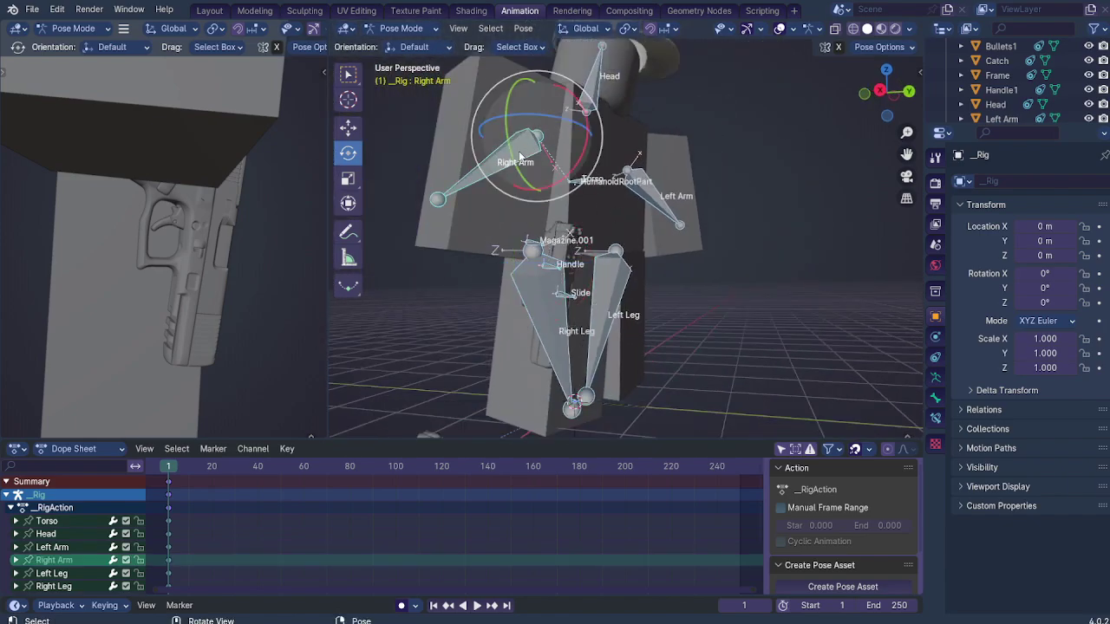
{"action": "scroll", "coordinate": [527, 174], "scroll_direction": "up", "scroll_amount": 1}
{"action": "middle_click_drag", "start_coordinate": [526, 242], "coordinate": [553, 247]}
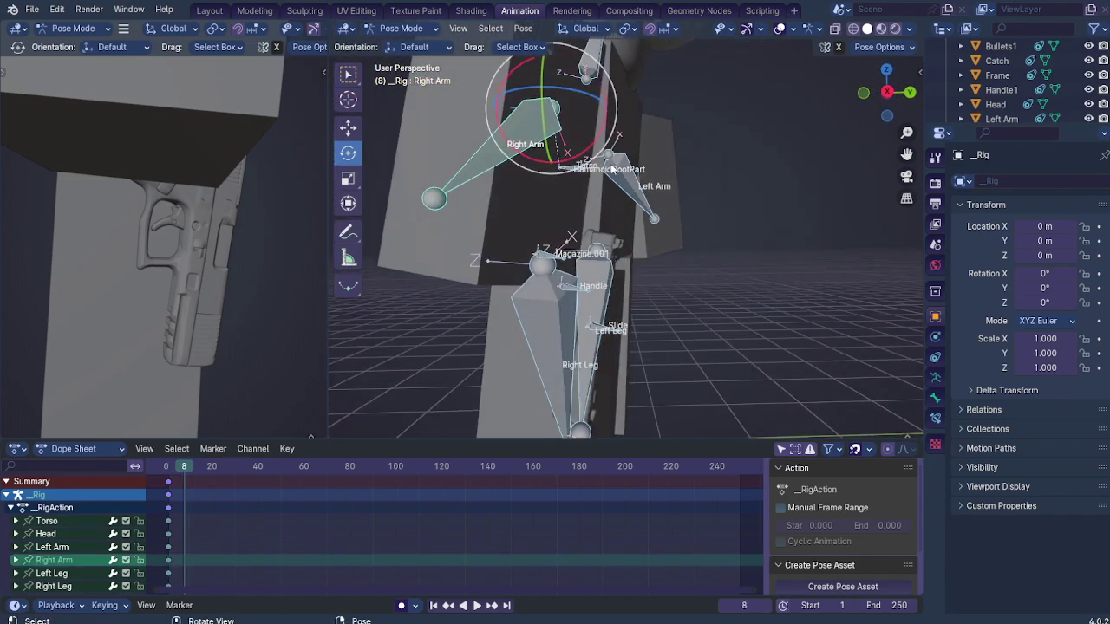
{"action": "key", "text": "g"}
{"action": "left_click", "coordinate": [650, 196]}
{"action": "left_click_drag", "start_coordinate": [606, 130], "coordinate": [619, 150]}
{"action": "key", "text": "g"}
{"action": "left_click", "coordinate": [581, 180]}
{"action": "middle_click_drag", "start_coordinate": [580, 179], "coordinate": [512, 211]}
{"action": "key", "text": "g"}
{"action": "left_click", "coordinate": [559, 186]}
{"action": "key", "text": "space"}
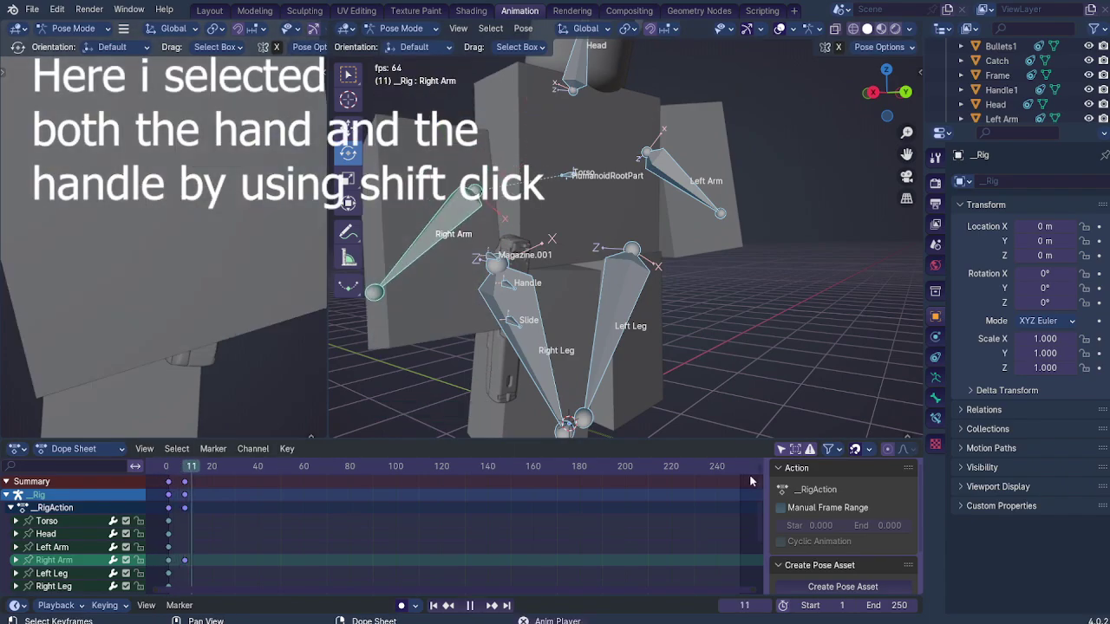
Step: Move and rotate the right arm and pistol handle bones together to draw the pistol from beside the leg
{"action": "middle_click_drag", "start_coordinate": [512, 295], "coordinate": [569, 292]}
{"action": "left_click", "coordinate": [543, 295], "text": "shift"}
{"action": "key", "text": "g"}
{"action": "left_click", "coordinate": [664, 231]}
{"action": "key", "text": "r"}
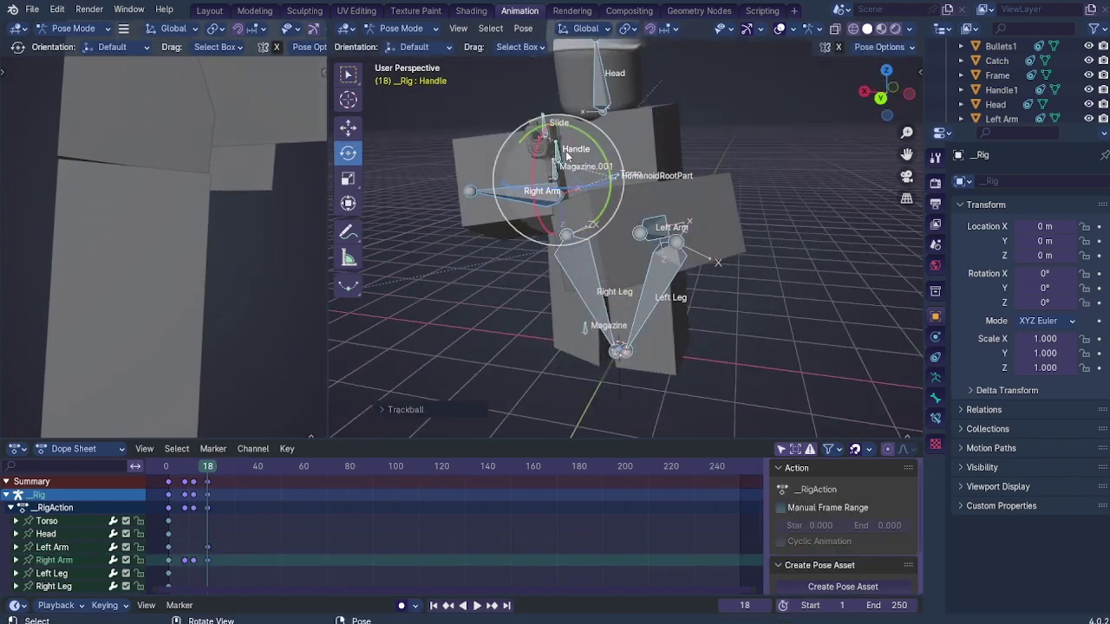
Step: Move both arms and the pistol handle together into the aiming pose, keyframed up to frame 45, and play it back
{"action": "middle_click_drag", "start_coordinate": [530, 193], "coordinate": [630, 209]}
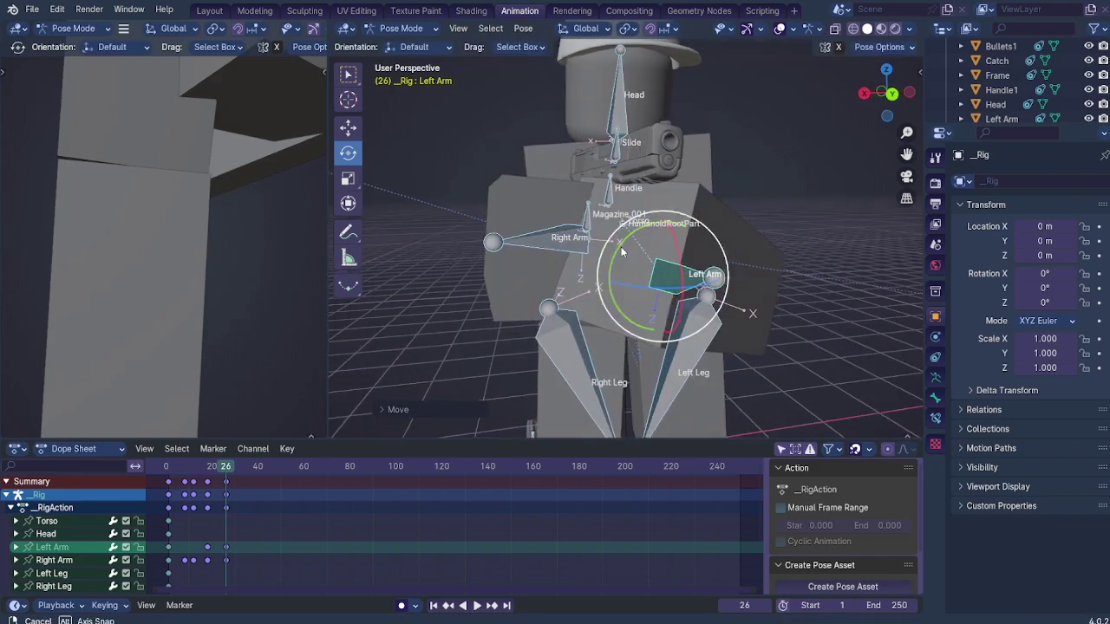
{"action": "left_click", "coordinate": [557, 242], "text": "shift"}
{"action": "left_click", "coordinate": [636, 203], "text": "shift"}
{"action": "key", "text": "g"}
{"action": "left_click", "coordinate": [655, 234]}
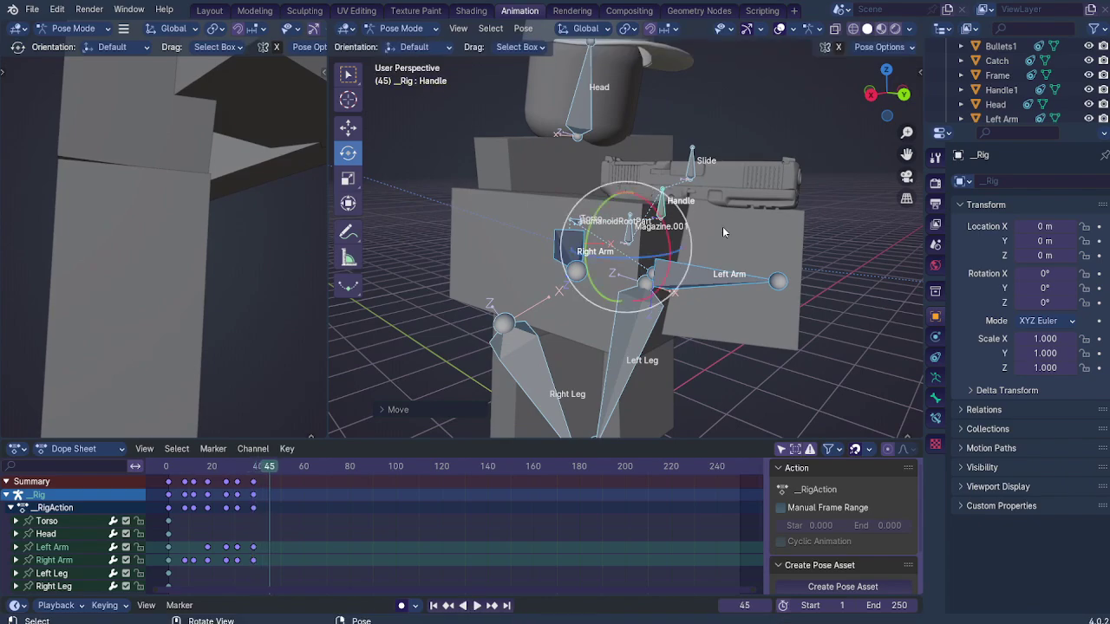
{"action": "key", "text": "g"}
{"action": "left_click", "coordinate": [722, 227]}
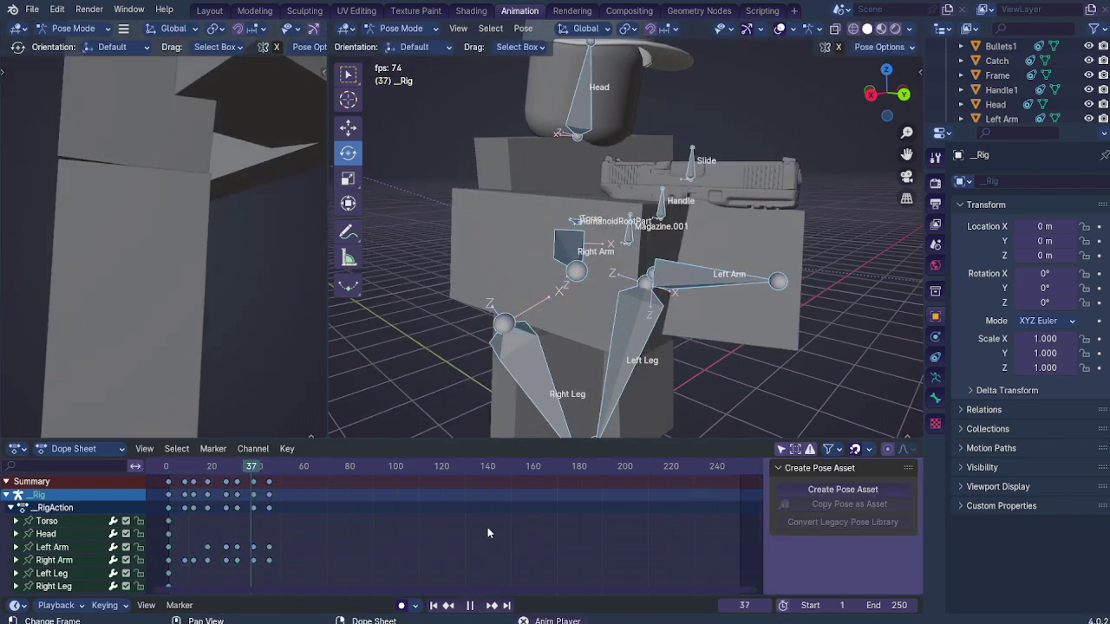
{"action": "key", "text": "space"}
{"action": "left_click_drag", "start_coordinate": [211, 466], "coordinate": [179, 468]}
{"action": "key", "text": "space"}
{"action": "key", "text": "space"}
Step: Copy the pistol handle's keyframe from frame 1 to frame 8
{"action": "middle_click_drag", "start_coordinate": [513, 385], "coordinate": [640, 306]}
{"action": "scroll", "coordinate": [604, 324], "scroll_direction": "up", "scroll_amount": 1}
{"action": "scroll", "coordinate": [593, 292], "scroll_direction": "up", "scroll_amount": 1}
{"action": "left_click", "coordinate": [555, 289]}
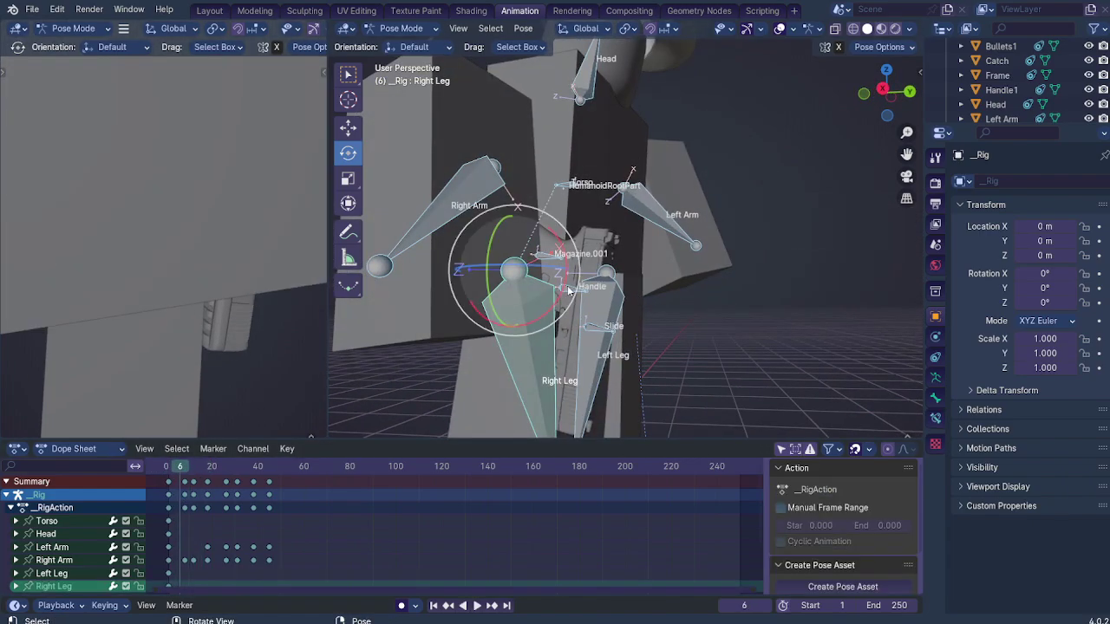
{"action": "left_click", "coordinate": [568, 290]}
{"action": "middle_click_drag", "start_coordinate": [243, 541], "coordinate": [258, 478]}
{"action": "scroll", "coordinate": [267, 523], "scroll_direction": "up", "scroll_amount": 4}
{"action": "left_click", "coordinate": [158, 552]}
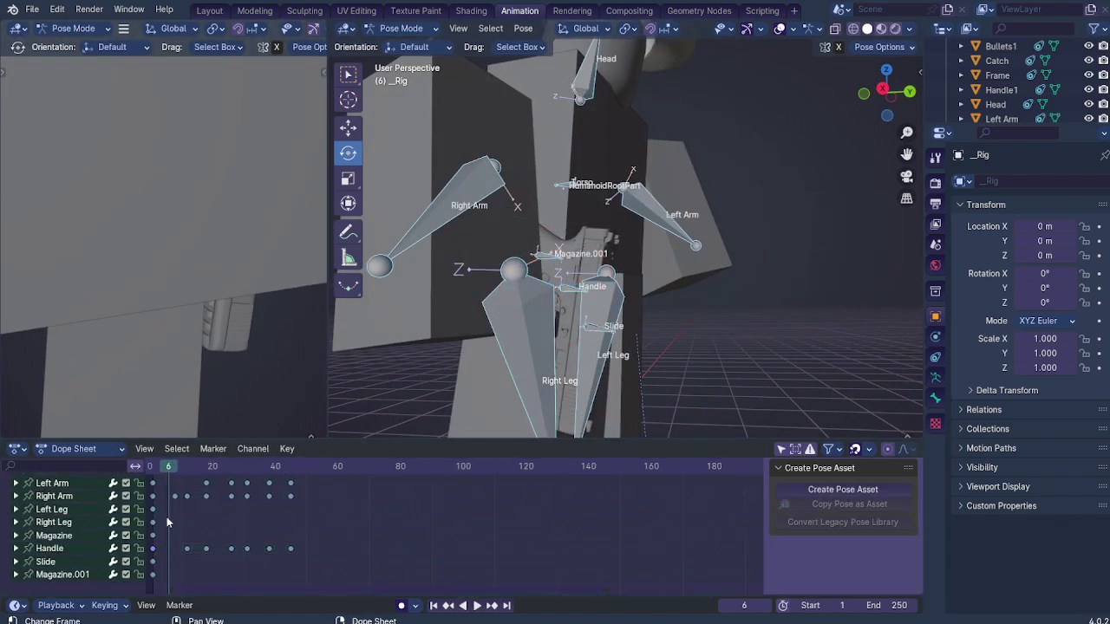
{"action": "key", "text": "ctrl+c"}
{"action": "left_click", "coordinate": [176, 474]}
{"action": "key", "text": "ctrl+v"}
{"action": "left_click_drag", "start_coordinate": [176, 474], "coordinate": [149, 470]}
Step: Play back the pistol draw and step through its frames, checking the arms and pistol from several angles
{"action": "key", "text": "space"}
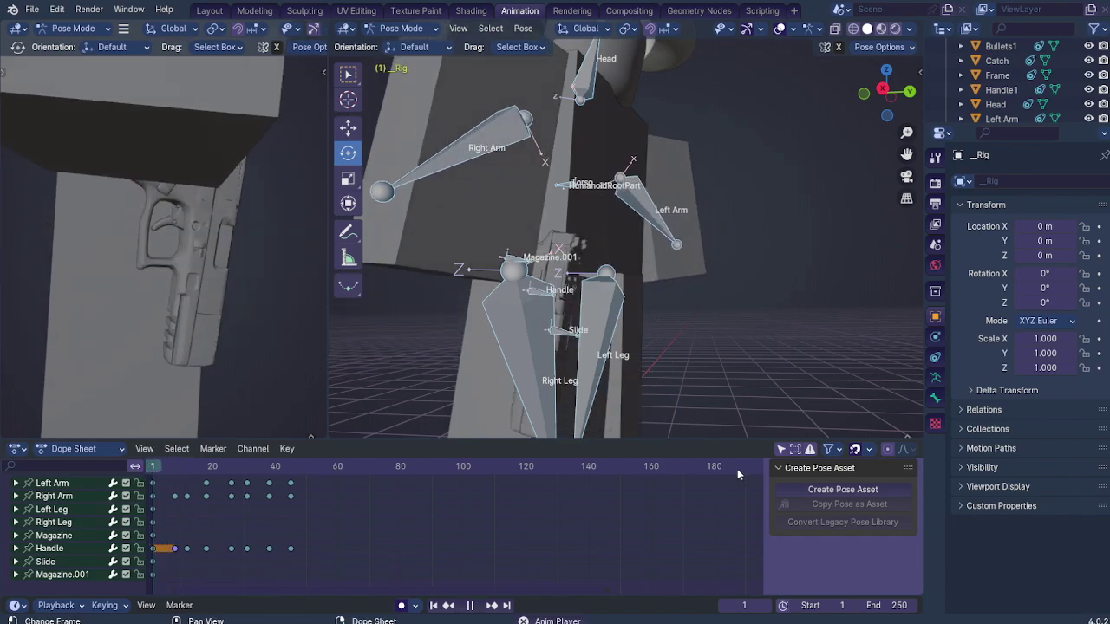
{"action": "key", "text": "space"}
{"action": "key", "text": "space"}
{"action": "left_click_drag", "start_coordinate": [229, 468], "coordinate": [200, 469]}
{"action": "middle_click_drag", "start_coordinate": [410, 272], "coordinate": [775, 317]}
{"action": "key", "text": "Left"}
{"action": "key", "text": "Left"}
{"action": "key", "text": "Left"}
{"action": "key", "text": "Right"}
{"action": "key", "text": "Right"}
{"action": "key", "text": "Right"}
{"action": "key", "text": "Right"}
{"action": "key", "text": "Right"}
{"action": "key", "text": "Right"}
{"action": "key", "text": "Right"}
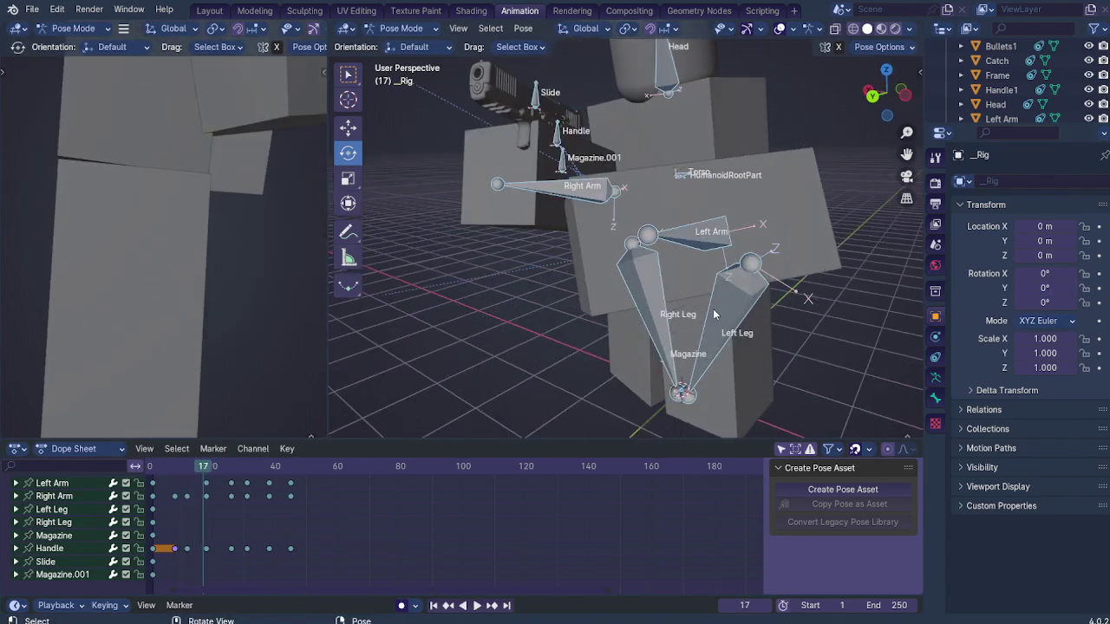
{"action": "key", "text": "Right"}
{"action": "key", "text": "Right"}
{"action": "key", "text": "Right"}
{"action": "key", "text": "Right"}
{"action": "key", "text": "Right"}
{"action": "key", "text": "Right"}
{"action": "key", "text": "Right"}
{"action": "key", "text": "Right"}
{"action": "key", "text": "Right"}
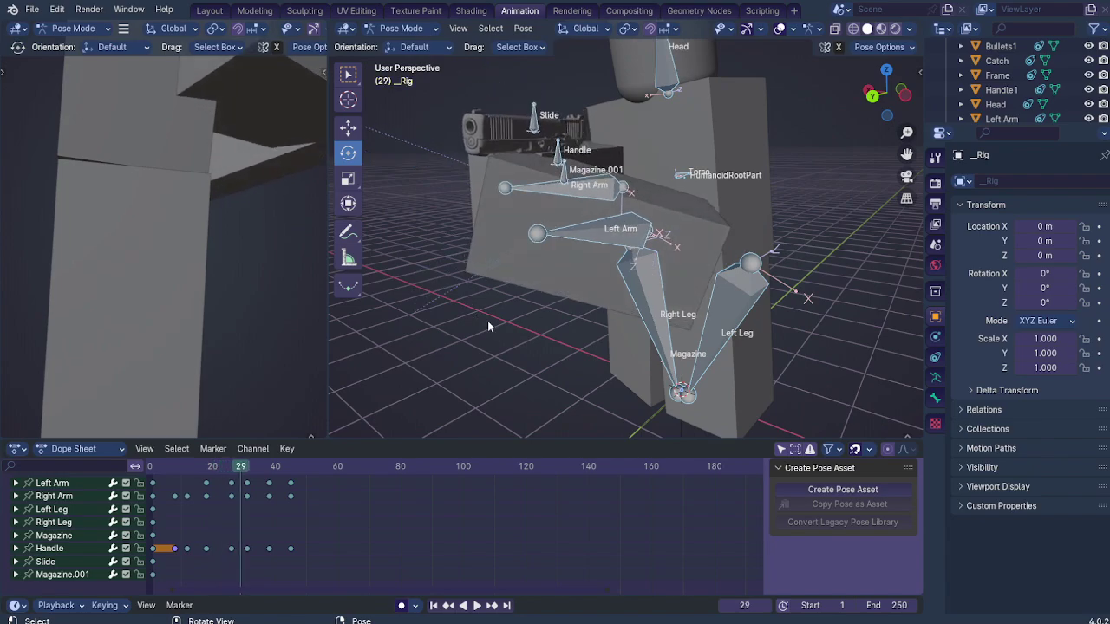
{"action": "middle_click_drag", "start_coordinate": [590, 275], "coordinate": [765, 308]}
{"action": "key", "text": "space"}
{"action": "left_click", "coordinate": [152, 468]}
{"action": "key", "text": "space"}
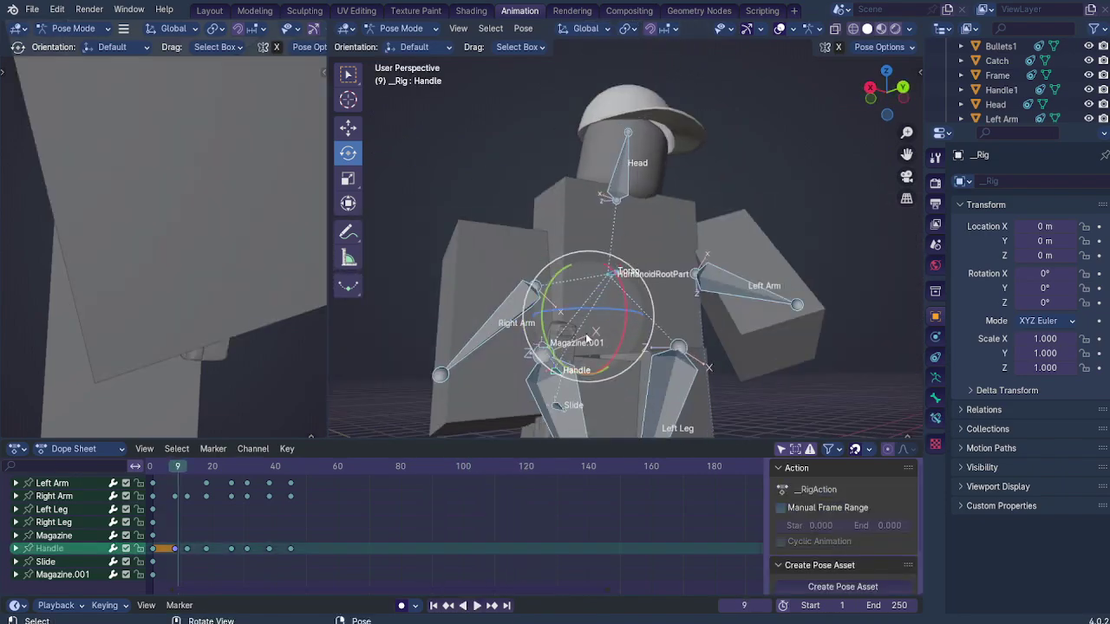
Step: Select the pistol handle together with the torso and rotate both slightly at frame 9
{"action": "middle_click_drag", "start_coordinate": [586, 338], "coordinate": [563, 349]}
{"action": "middle_click_drag", "start_coordinate": [563, 349], "coordinate": [566, 280], "text": "shift"}
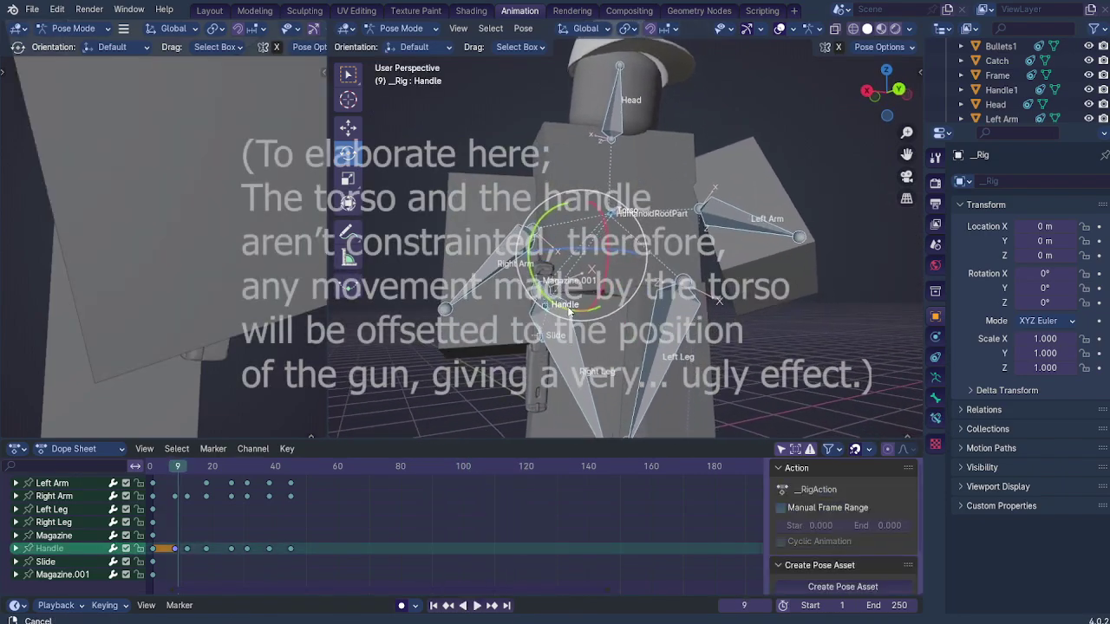
{"action": "scroll", "coordinate": [555, 295], "scroll_direction": "up", "scroll_amount": 2}
{"action": "left_click", "coordinate": [508, 345]}
{"action": "left_click", "coordinate": [508, 344]}
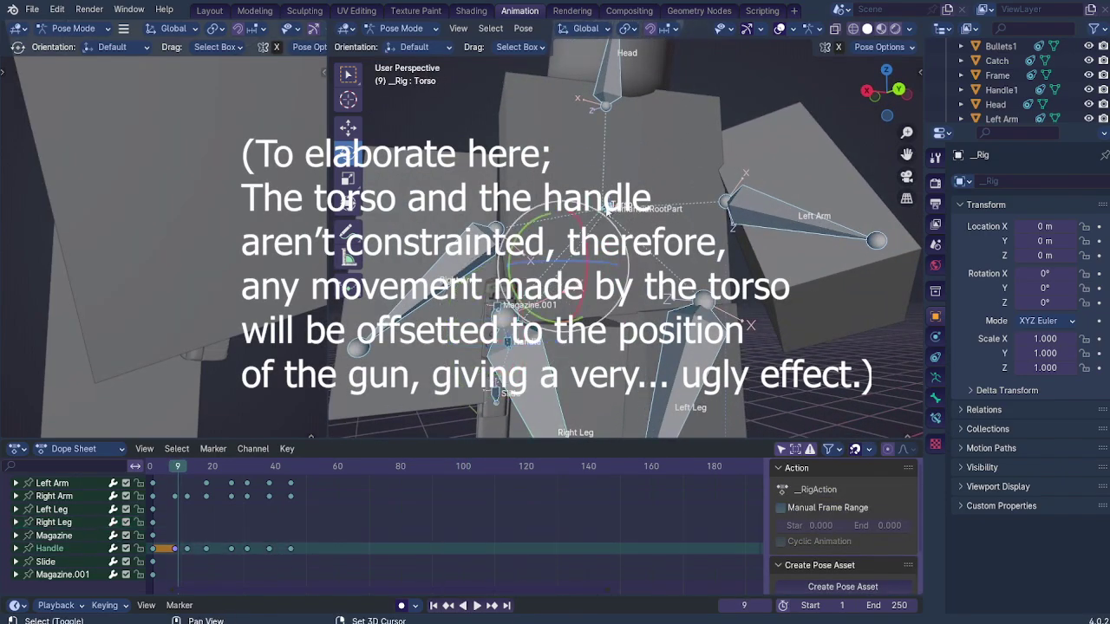
{"action": "left_click_drag", "start_coordinate": [566, 248], "coordinate": [569, 249]}
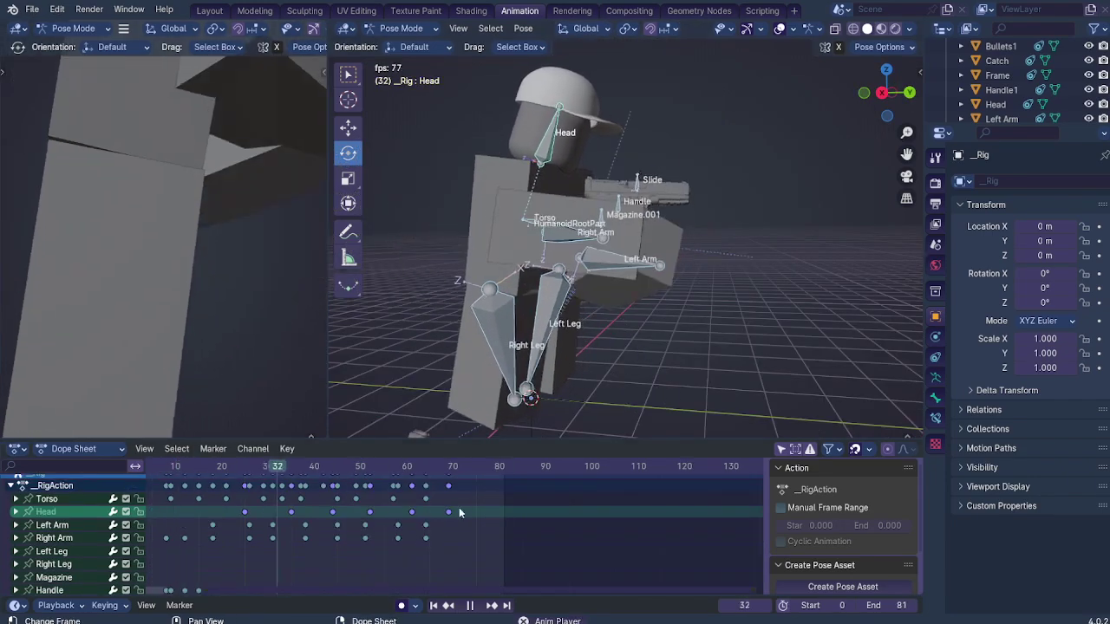
Step: Review the full keyframed animation by scrubbing and playing it back with all bone channels in view
{"action": "scroll", "coordinate": [463, 512], "scroll_direction": "down", "scroll_amount": 6}
{"action": "middle_click_drag", "start_coordinate": [492, 519], "coordinate": [605, 522]}
{"action": "scroll", "coordinate": [605, 523], "scroll_direction": "down", "scroll_amount": 4}
{"action": "left_click_drag", "start_coordinate": [467, 470], "coordinate": [306, 471]}
{"action": "left_click", "coordinate": [607, 517]}
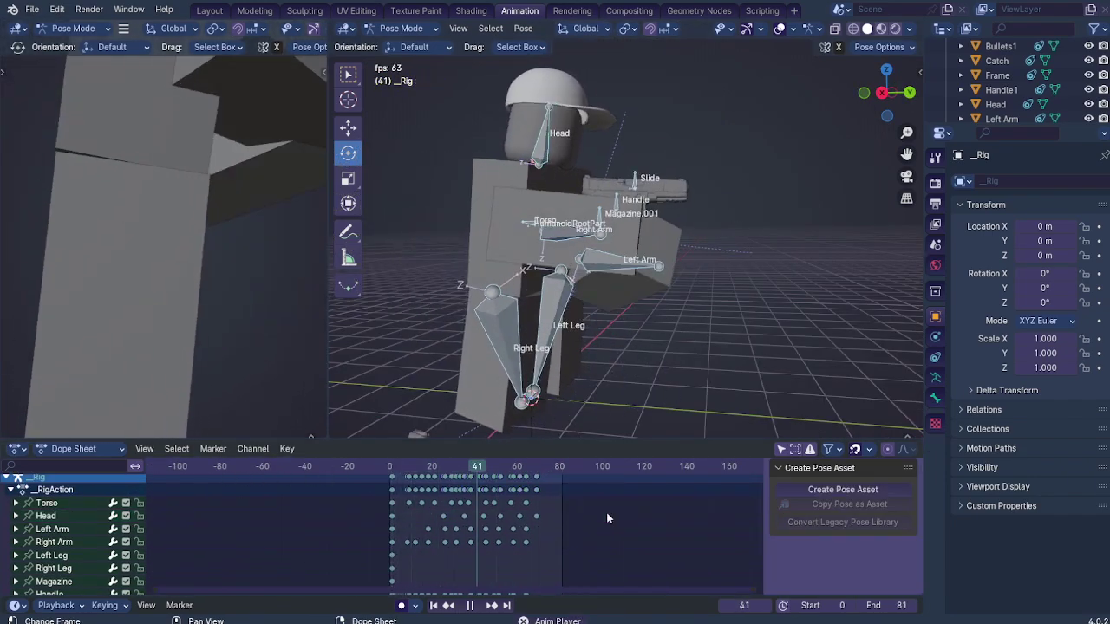
{"action": "middle_click_drag", "start_coordinate": [603, 284], "coordinate": [626, 284]}
{"action": "key", "text": "space"}
{"action": "key", "text": "space"}
{"action": "key", "text": "space"}
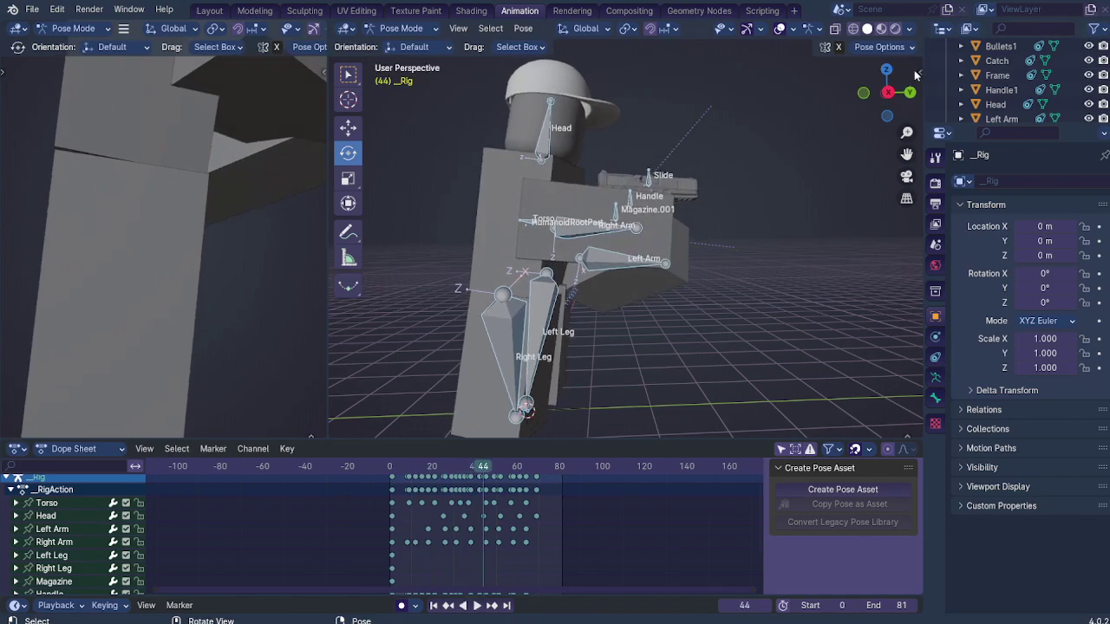
Step: Export the baked animation to the clipboard with the Rbx Animations add-on
{"action": "left_click", "coordinate": [913, 69]}
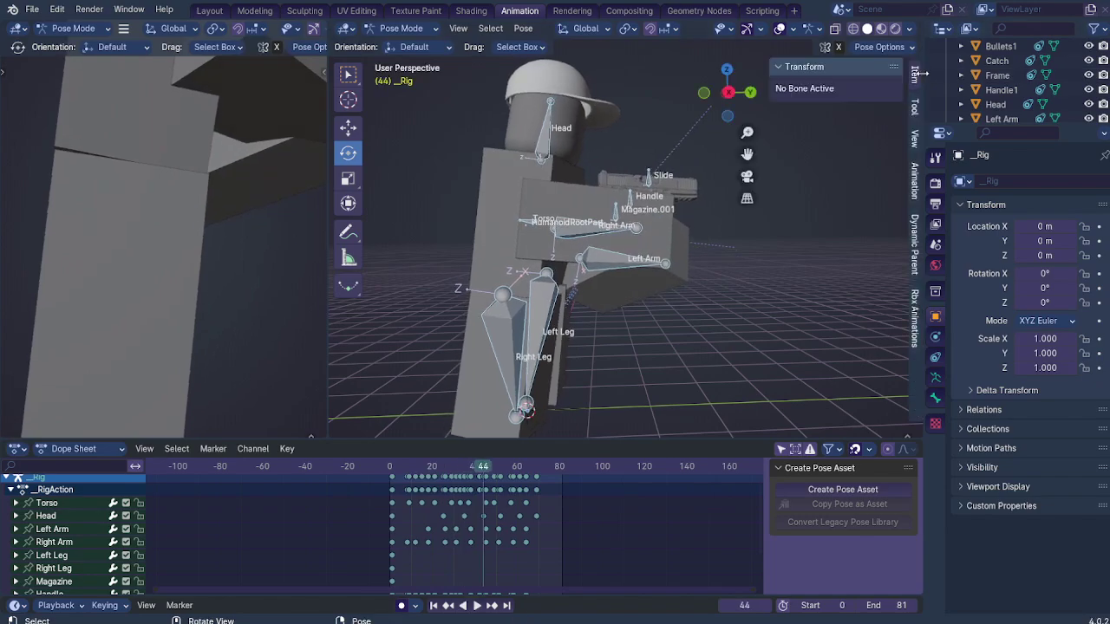
{"action": "left_click", "coordinate": [916, 316]}
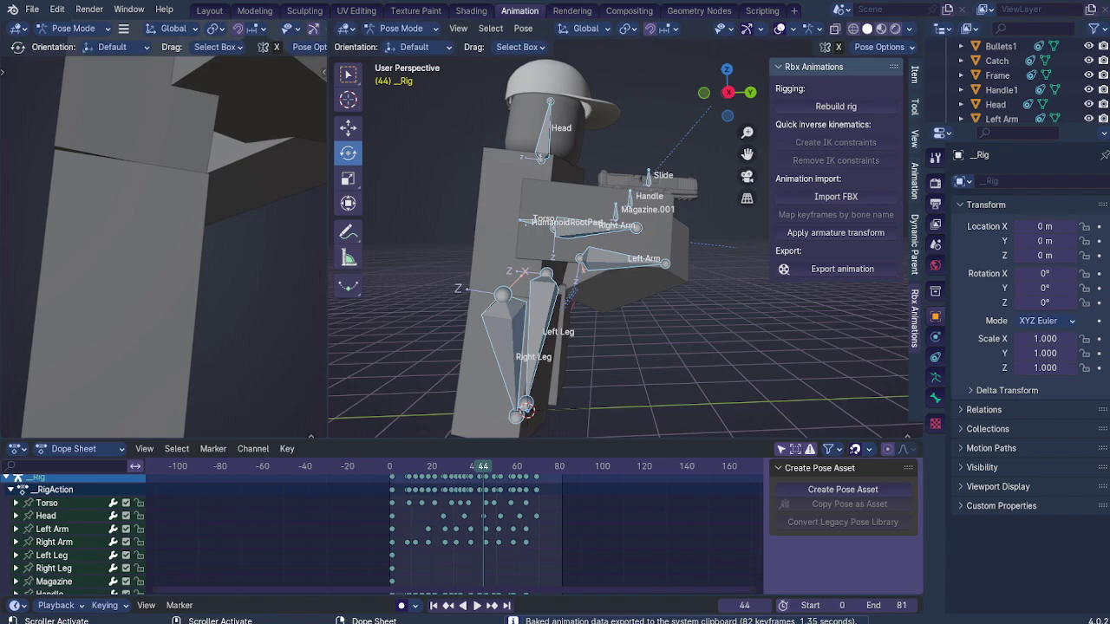
{"action": "left_click", "coordinate": [33, 8]}
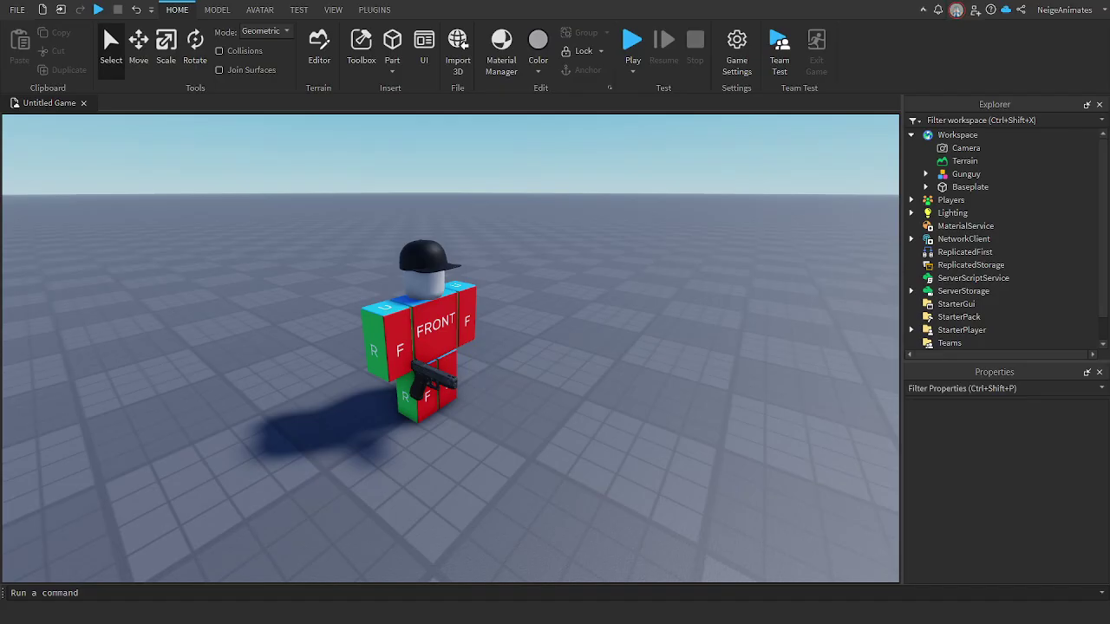
Step: Switch to Roblox Studio and set Gunguy as the active rig in the Blender Animations plugin
{"action": "scroll", "coordinate": [686, 342], "scroll_direction": "up", "scroll_amount": 5}
{"action": "right_click_drag", "start_coordinate": [680, 399], "coordinate": [685, 341]}
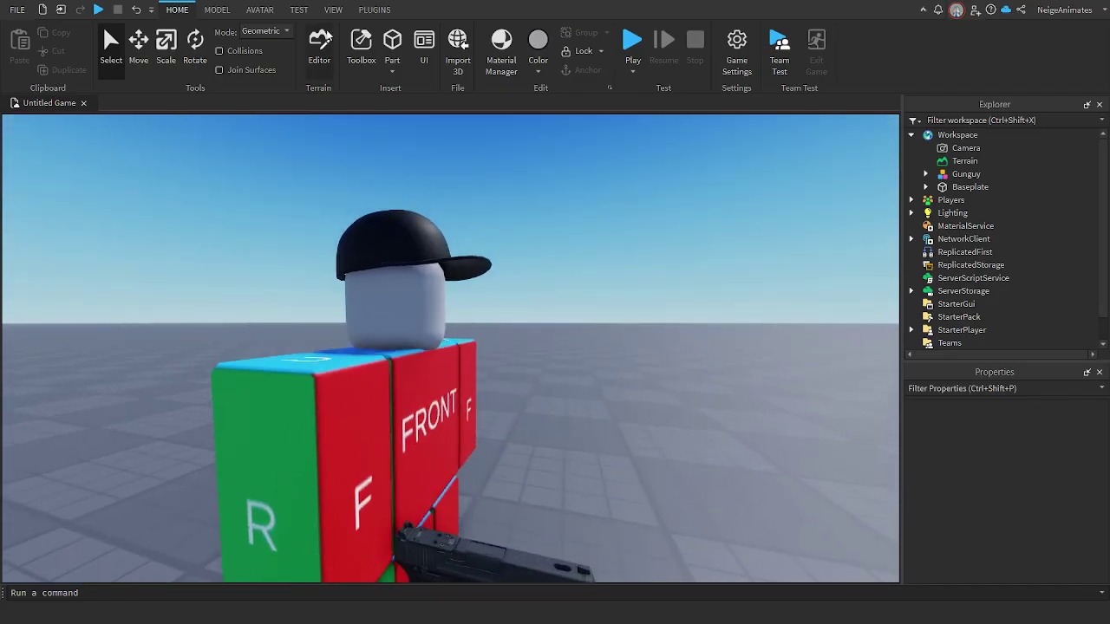
{"action": "scroll", "coordinate": [607, 260], "scroll_direction": "down", "scroll_amount": 2}
{"action": "left_click", "coordinate": [387, 11]}
{"action": "left_click", "coordinate": [1106, 58]}
{"action": "left_click", "coordinate": [1104, 58]}
{"action": "left_click", "coordinate": [1104, 58]}
{"action": "left_click", "coordinate": [1103, 58]}
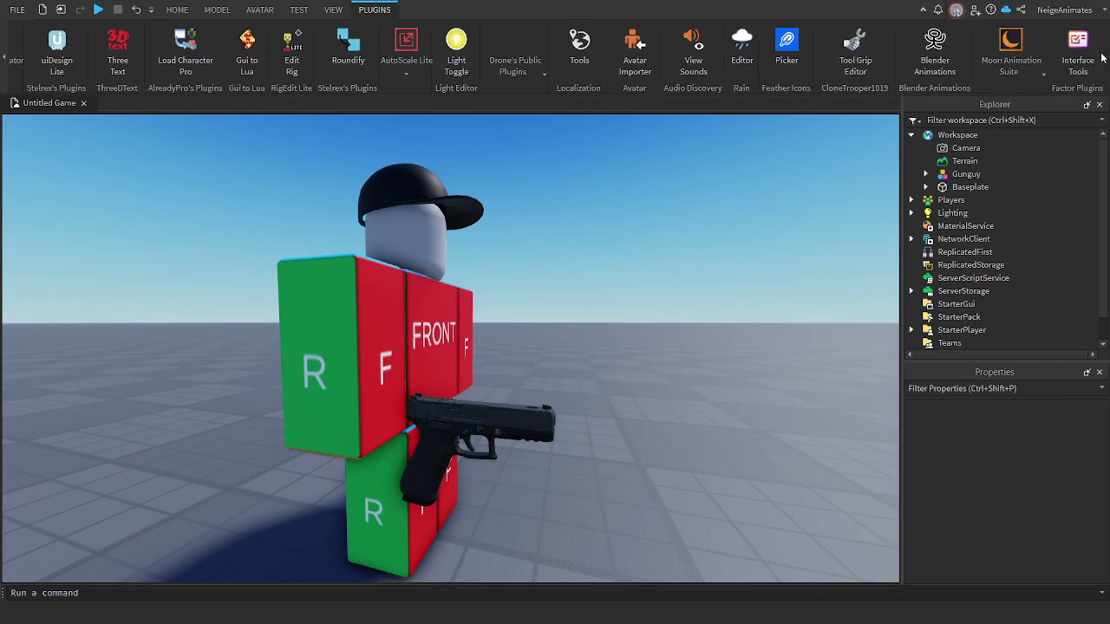
{"action": "left_click", "coordinate": [965, 174]}
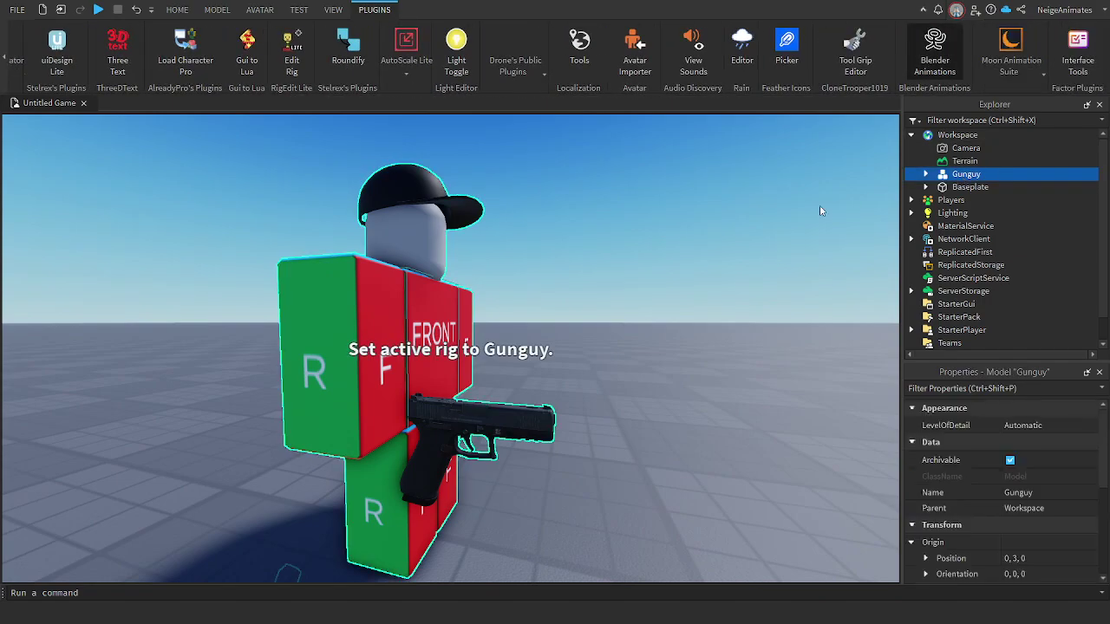
{"action": "left_click", "coordinate": [941, 59]}
{"action": "left_click", "coordinate": [962, 175]}
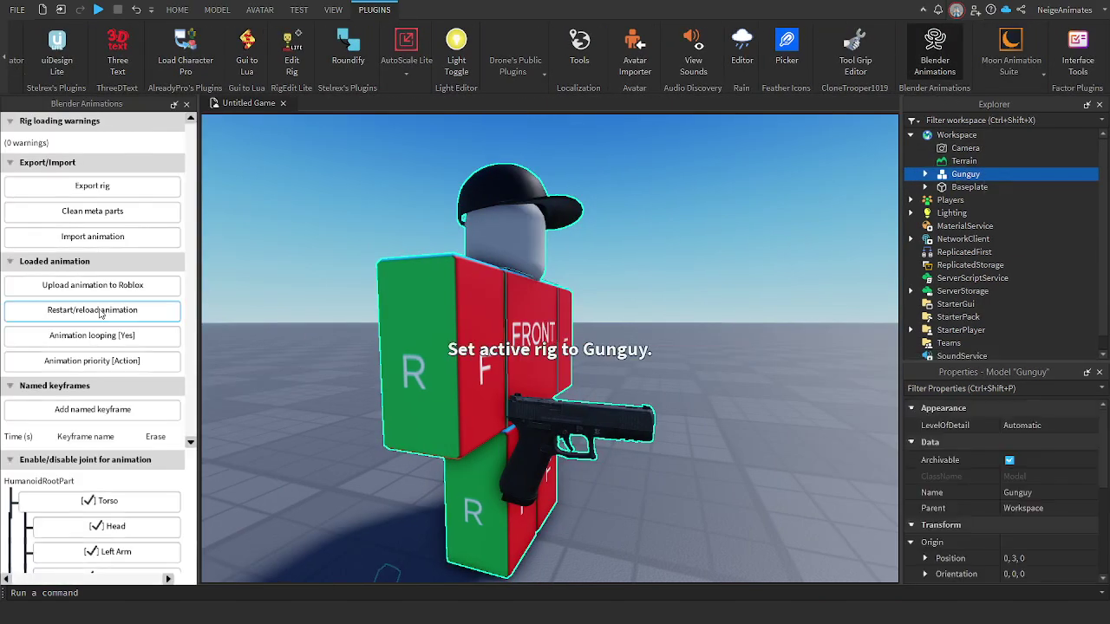
Step: Try to import the animation onto Gunguy by pasting the exported data into the import script, and close the plugin
{"action": "left_click", "coordinate": [122, 244]}
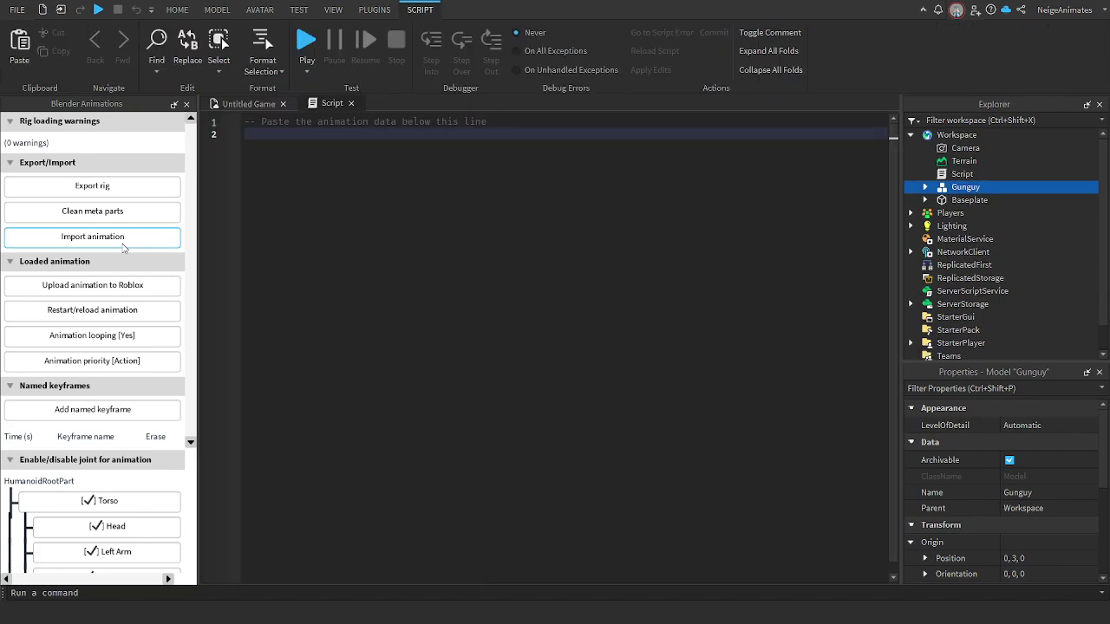
{"action": "key", "text": "ctrl+v"}
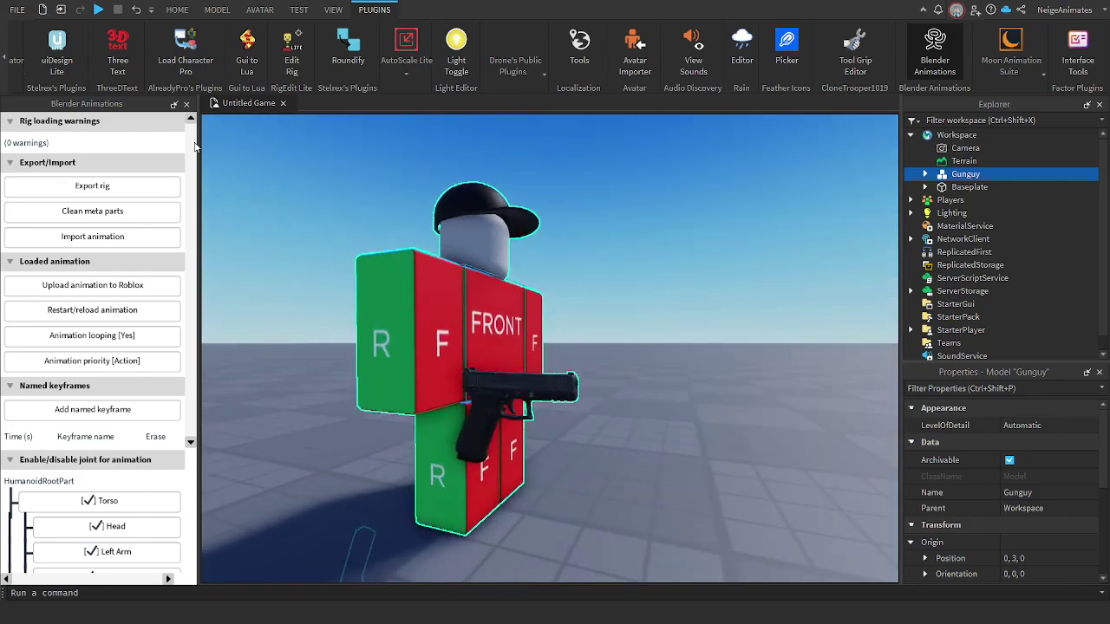
{"action": "left_click", "coordinate": [186, 105]}
Step: Bring the Gunguy rig into a new baseplate place and reposition it on the baseplate
{"action": "left_click", "coordinate": [962, 174]}
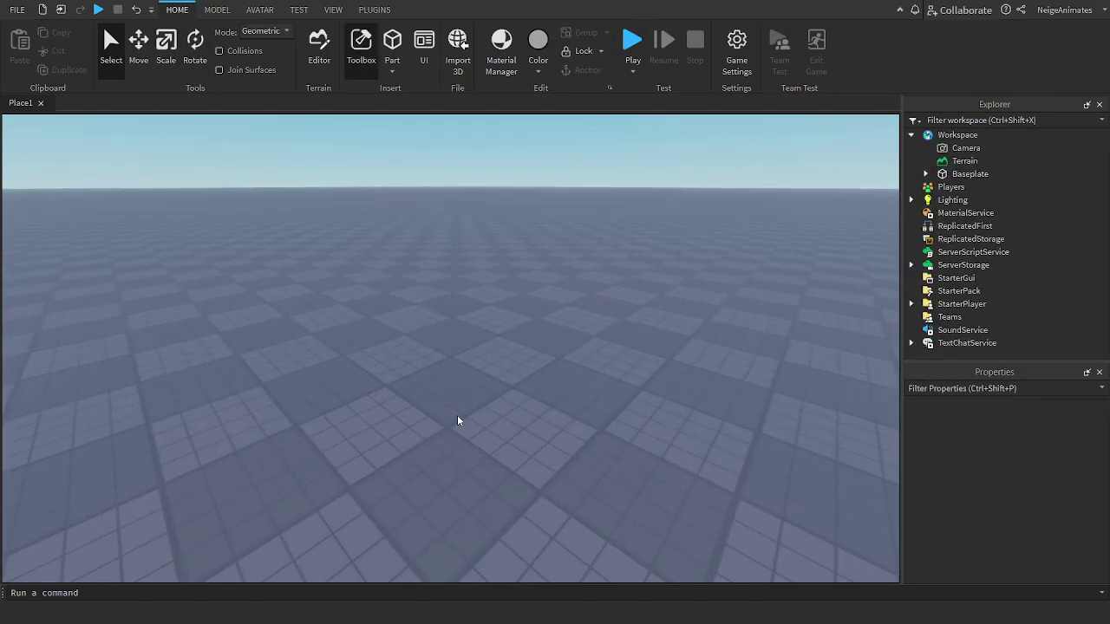
{"action": "left_click_drag", "start_coordinate": [456, 414], "coordinate": [355, 308]}
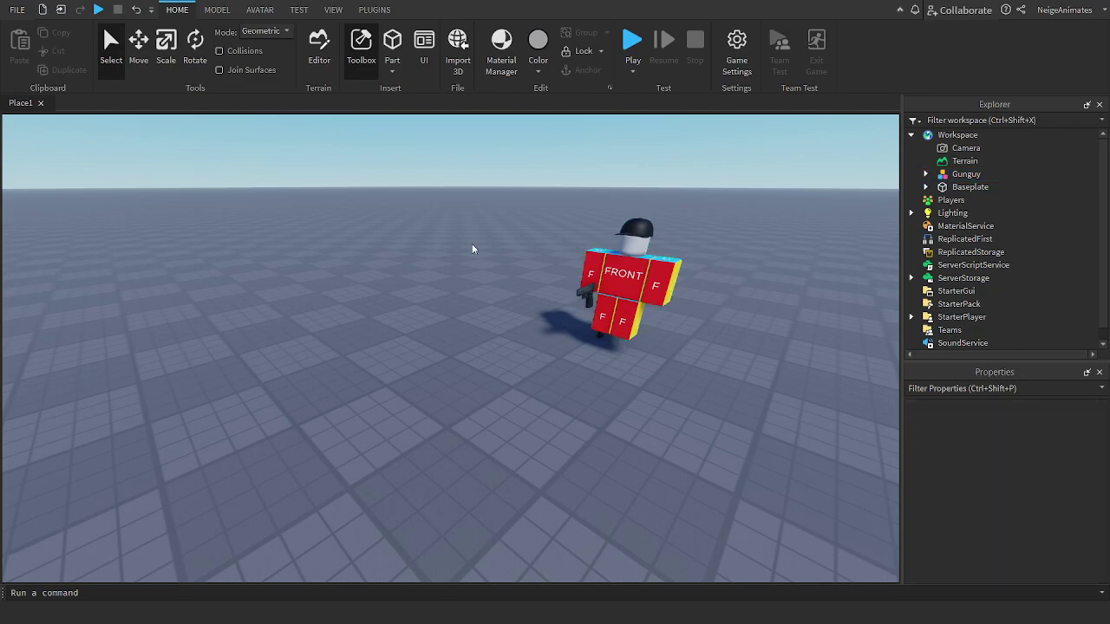
{"action": "left_click_drag", "start_coordinate": [630, 283], "coordinate": [485, 455]}
{"action": "scroll", "coordinate": [485, 433], "scroll_direction": "up", "scroll_amount": 1}
Step: Set Gunguy as the active rig of the Blender Animations plugin in the new place
{"action": "left_click", "coordinate": [375, 9]}
{"action": "scroll", "coordinate": [982, 71], "scroll_direction": "down", "scroll_amount": 5}
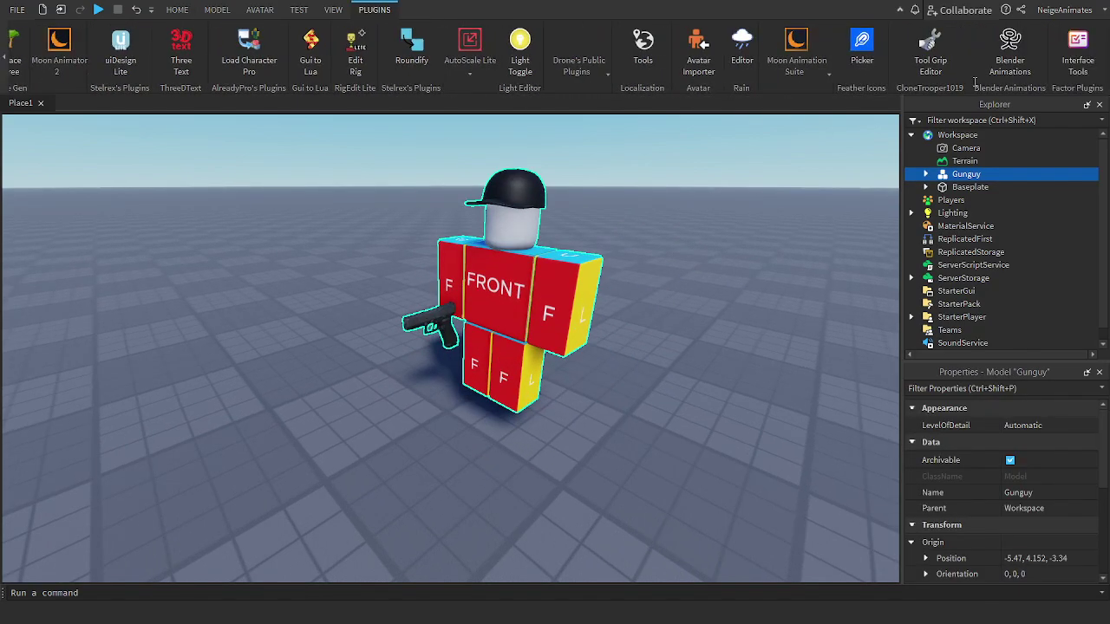
{"action": "left_click", "coordinate": [1008, 60]}
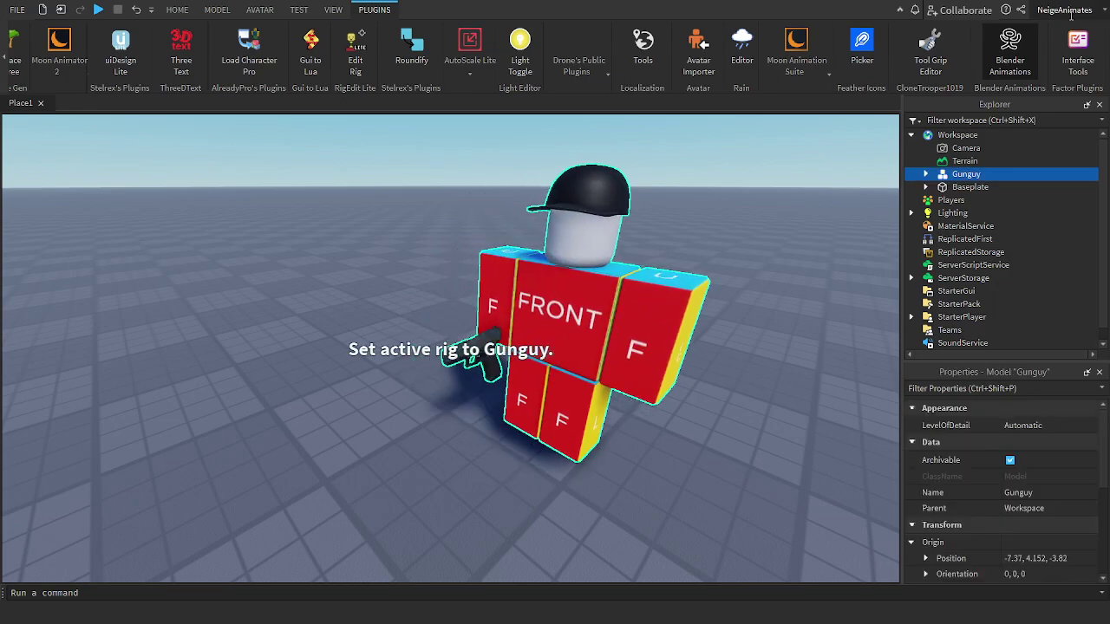
{"action": "left_click", "coordinate": [569, 354]}
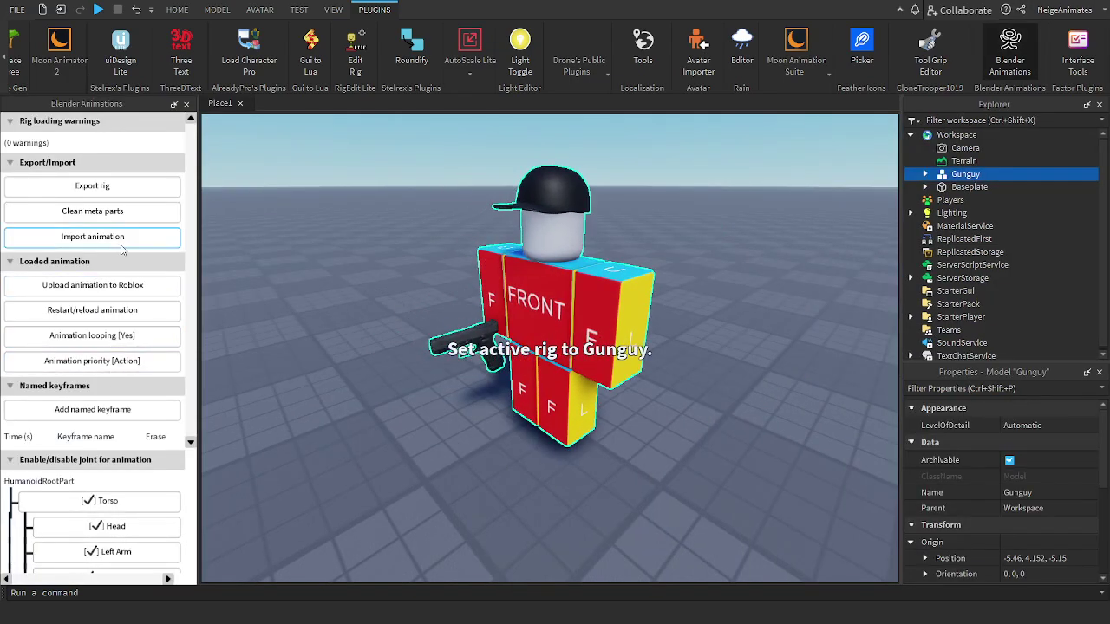
Step: Import the Blender animation onto Gunguy by pasting the exported data below the comment line of the import script
{"action": "left_click", "coordinate": [122, 245]}
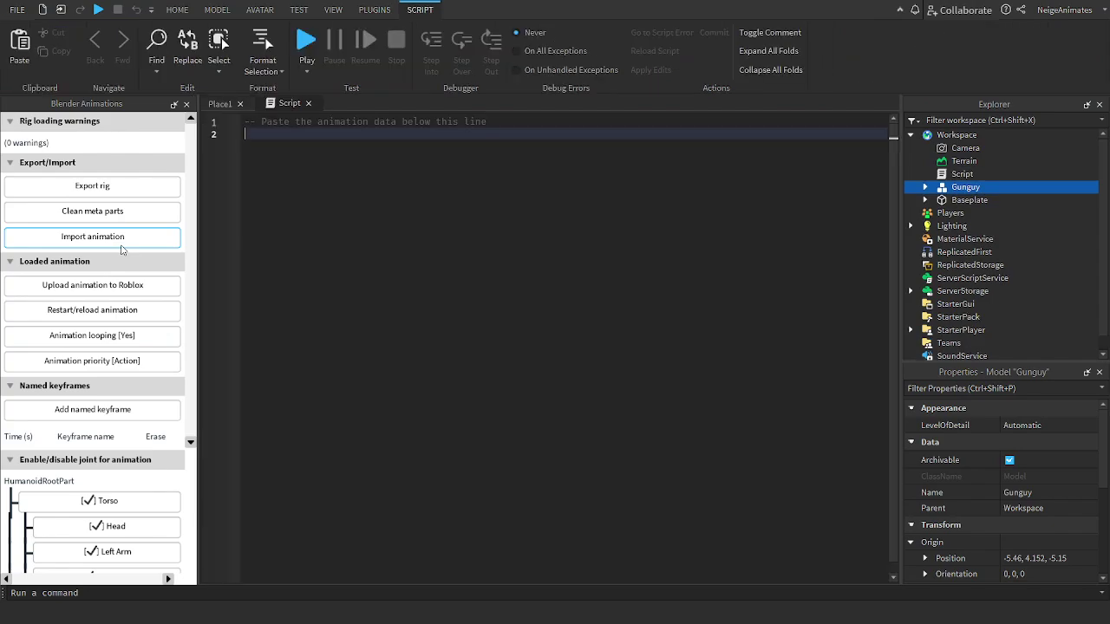
{"action": "key", "text": "ctrl+v"}
{"action": "key", "text": "a"}
Step: Examine the imported pistol animation on Gunguy from several angles and distances, and close the Blender Animations plugin
{"action": "right_click_drag", "start_coordinate": [428, 183], "coordinate": [428, 184]}
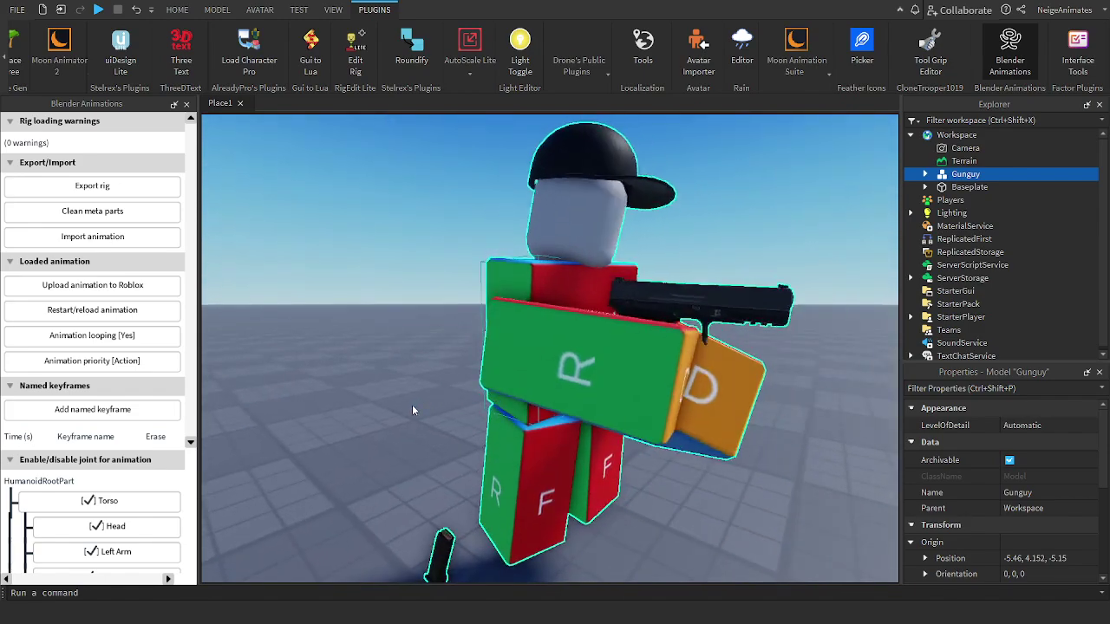
{"action": "right_click_drag", "start_coordinate": [411, 405], "coordinate": [472, 384]}
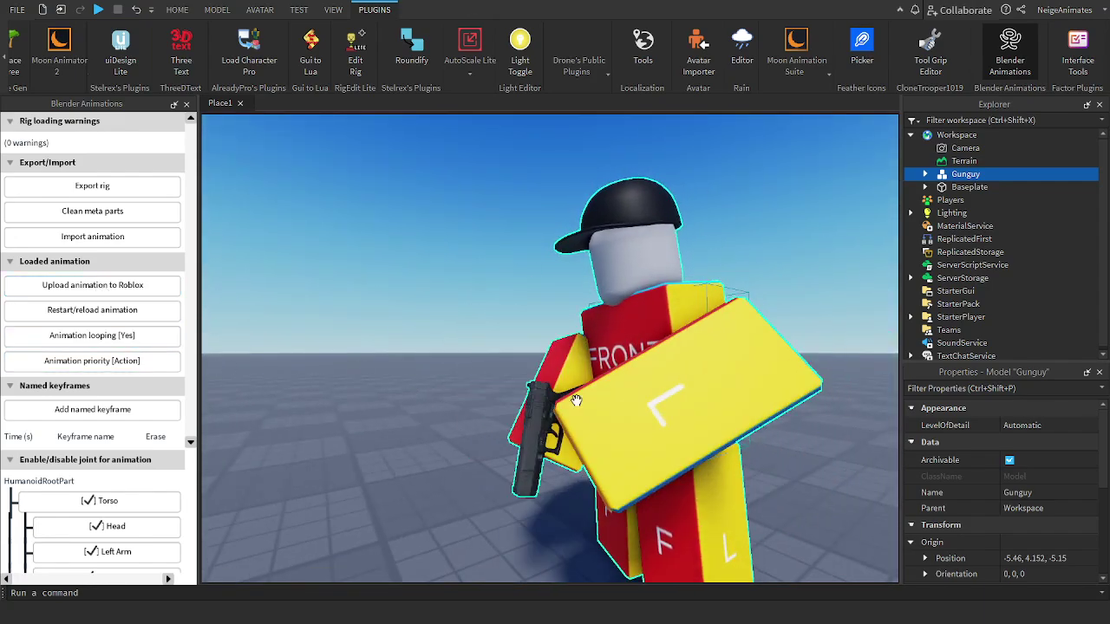
{"action": "scroll", "coordinate": [548, 336], "scroll_direction": "up", "scroll_amount": 8}
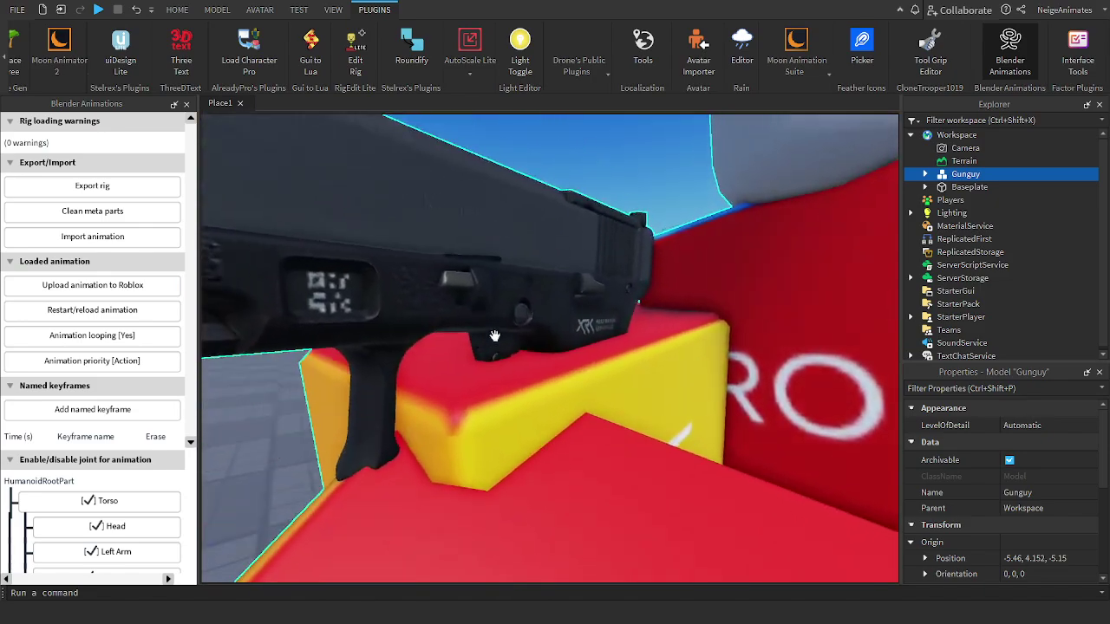
{"action": "scroll", "coordinate": [494, 336], "scroll_direction": "down", "scroll_amount": 8}
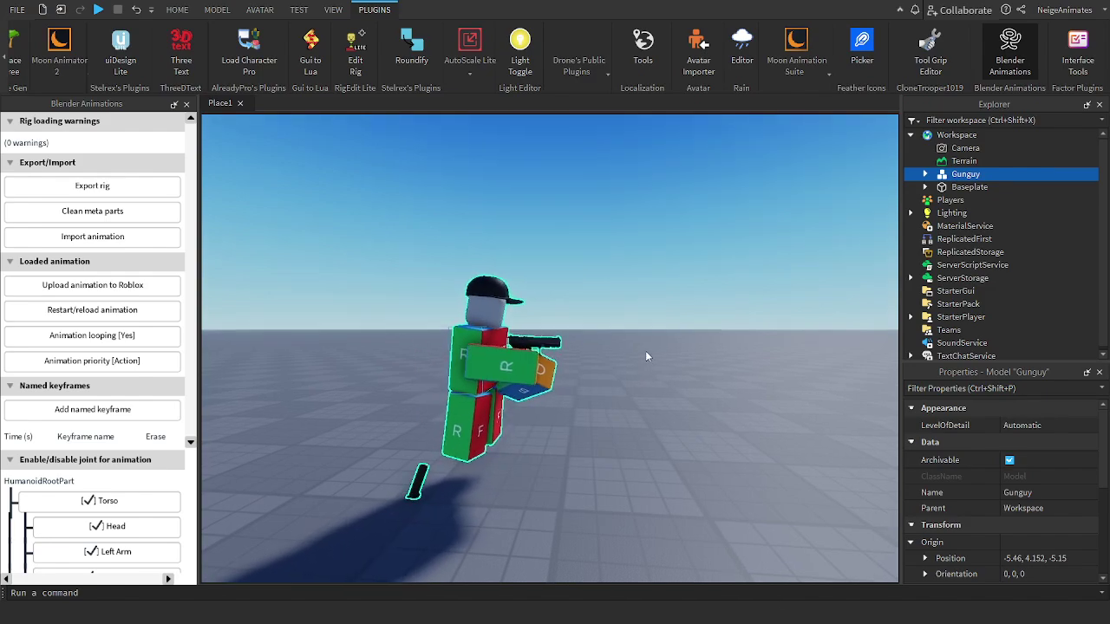
{"action": "scroll", "coordinate": [646, 351], "scroll_direction": "up", "scroll_amount": 2}
{"action": "right_click_drag", "start_coordinate": [646, 351], "coordinate": [626, 349]}
{"action": "scroll", "coordinate": [723, 338], "scroll_direction": "up", "scroll_amount": 1}
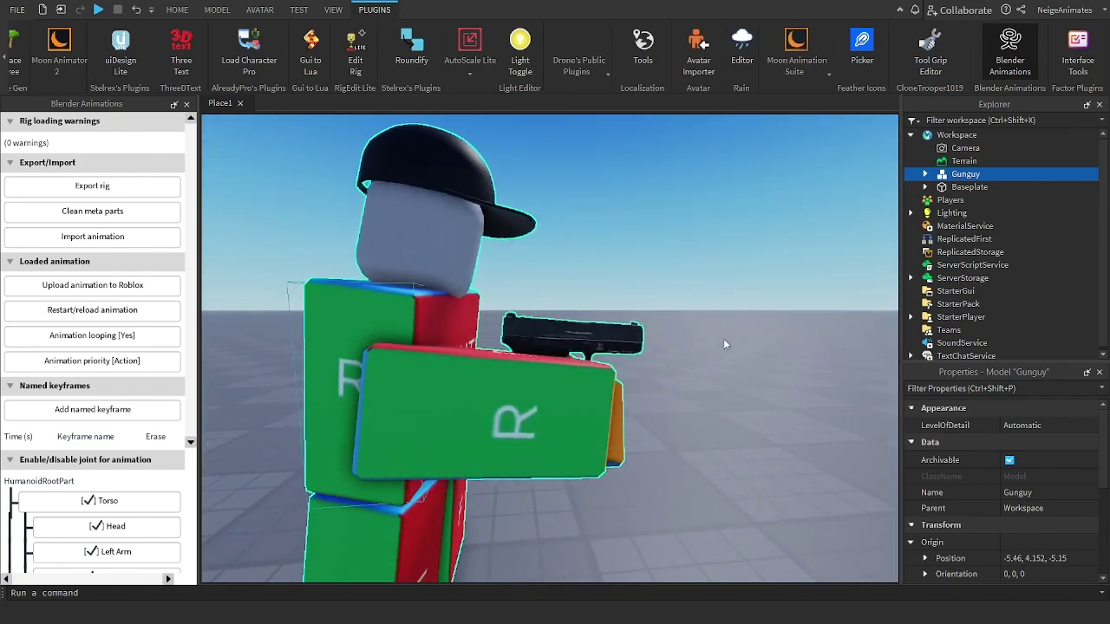
{"action": "scroll", "coordinate": [723, 339], "scroll_direction": "up", "scroll_amount": 1}
{"action": "right_click_drag", "start_coordinate": [723, 339], "coordinate": [723, 339]}
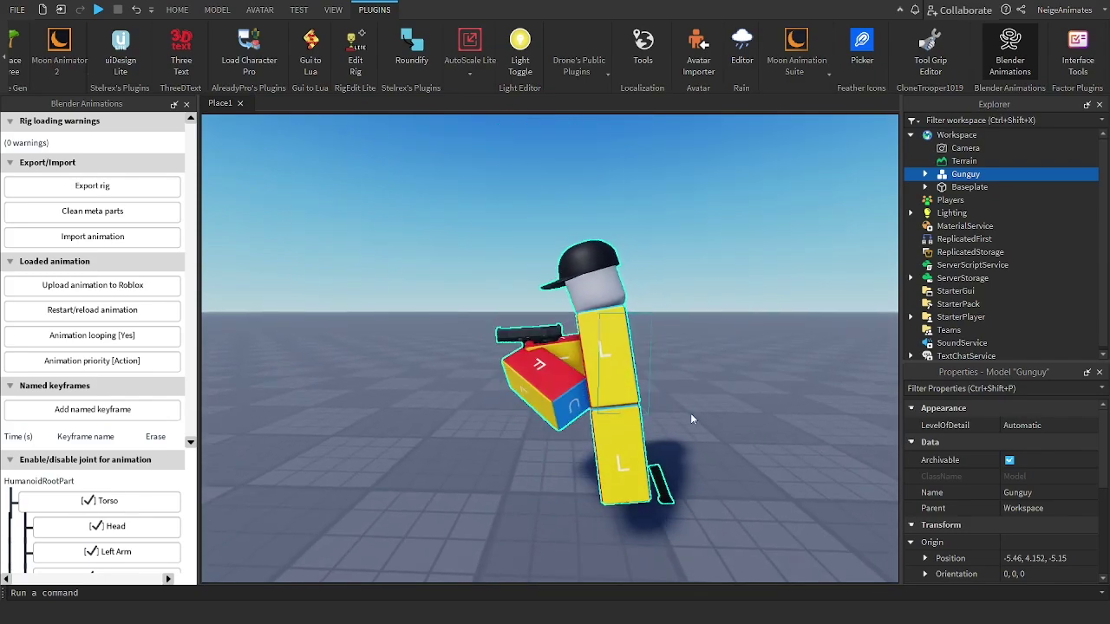
{"action": "left_click", "coordinate": [187, 105]}
{"action": "right_click_drag", "start_coordinate": [465, 385], "coordinate": [464, 385]}
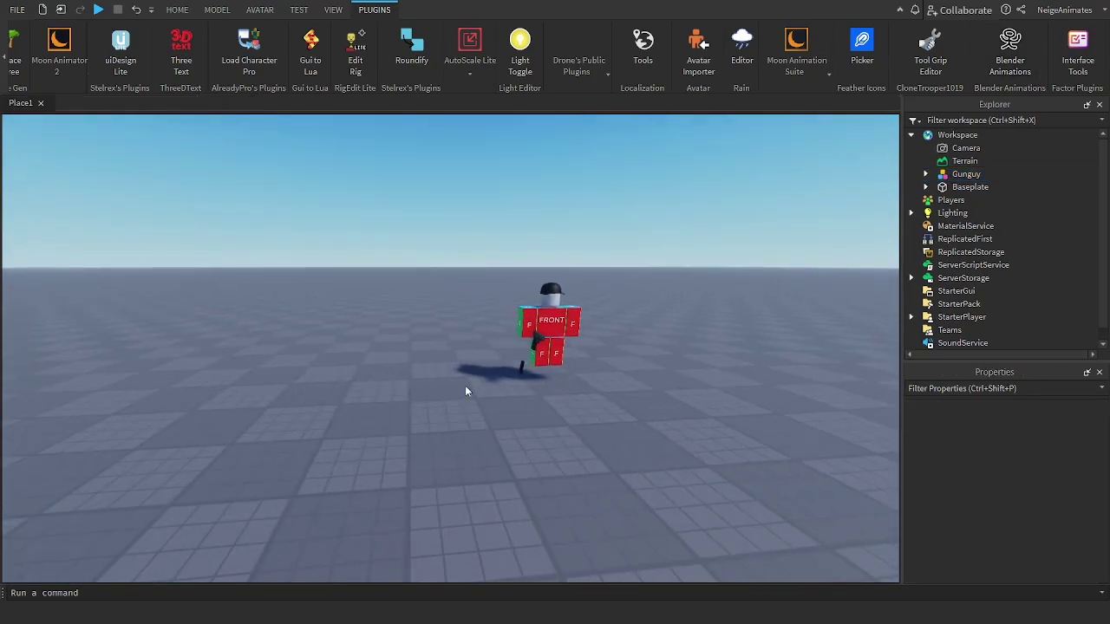